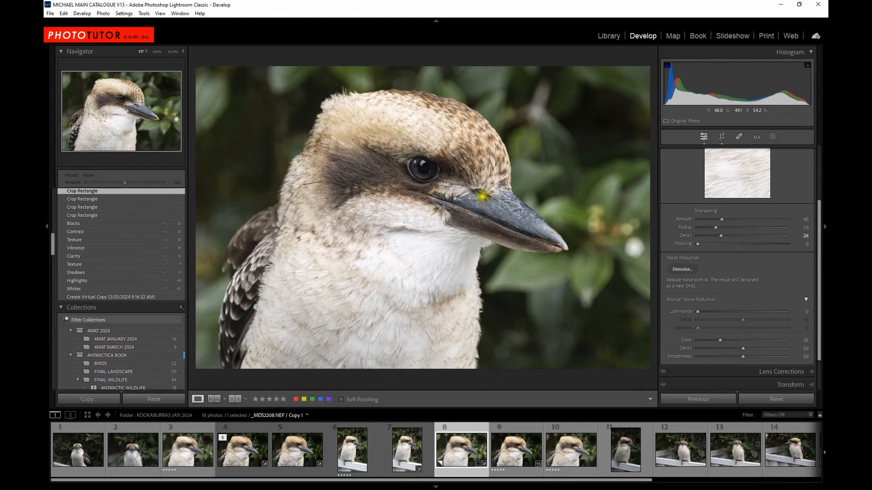
# Inspect the kookaburra photo at 100% and review its Basic, sharpening and noise reduction settings
pyautogui.click(483, 184)
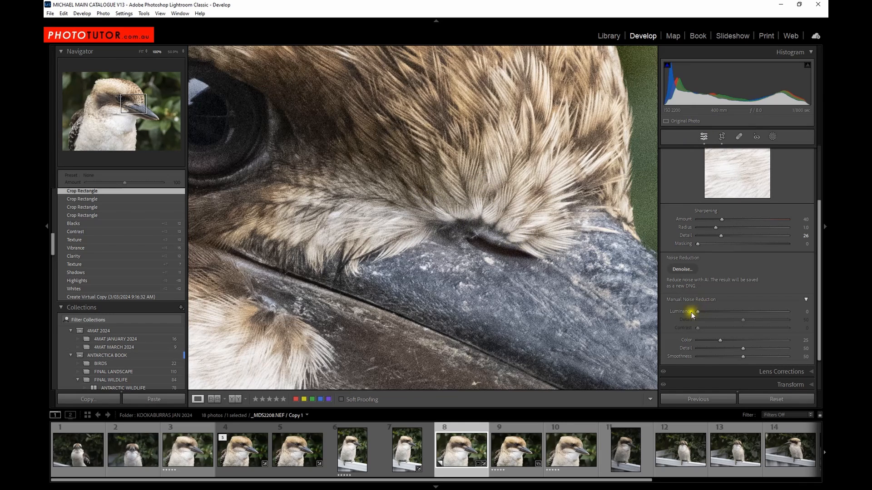
pyautogui.scroll(3, 691, 309)
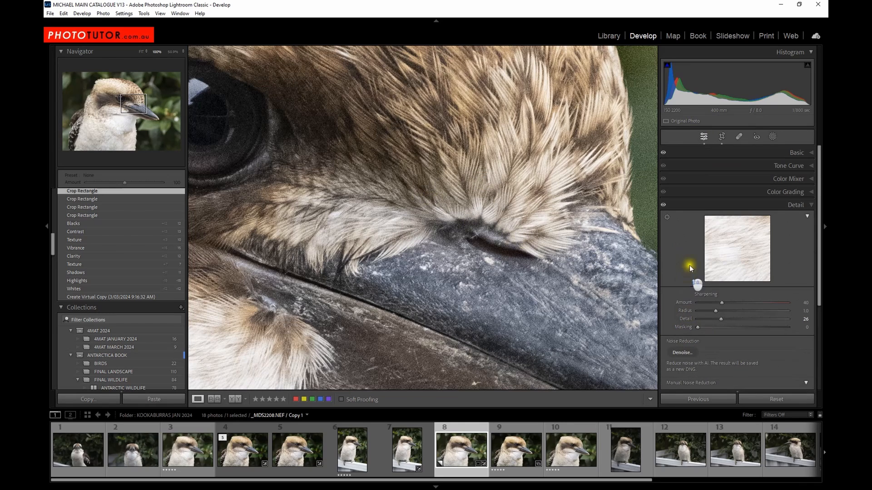
pyautogui.click(686, 152)
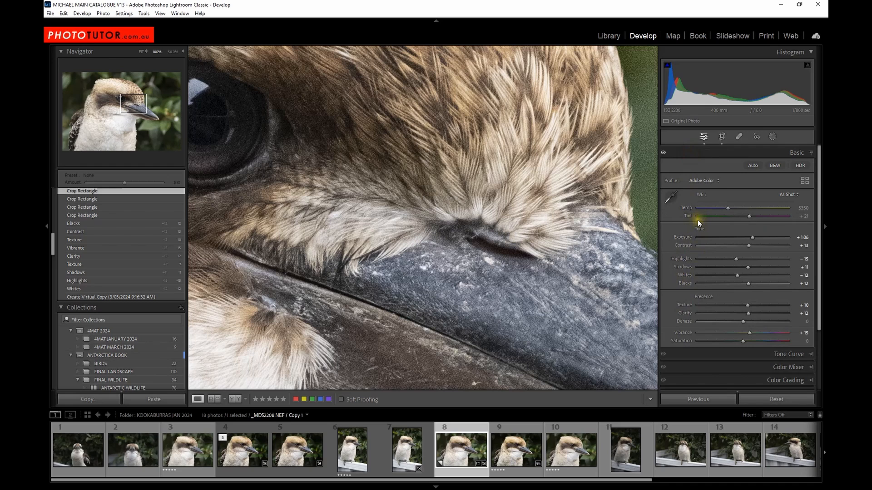
pyautogui.scroll(-3, 708, 346)
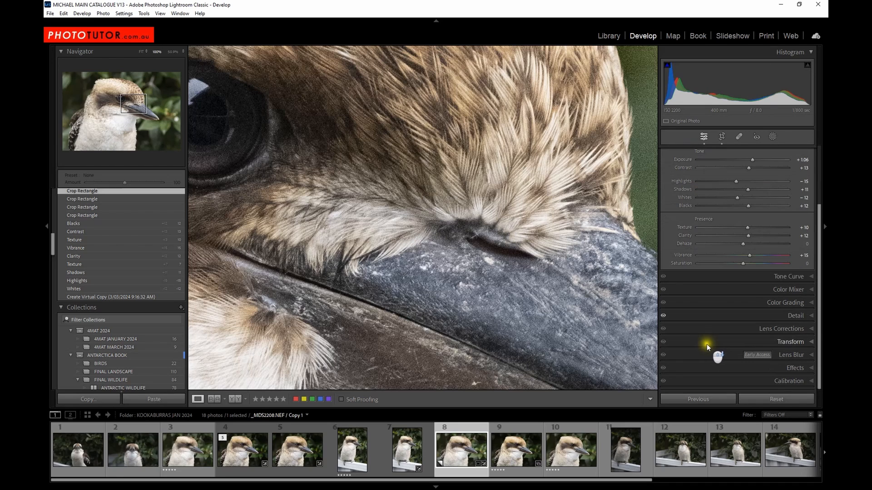
pyautogui.click(706, 316)
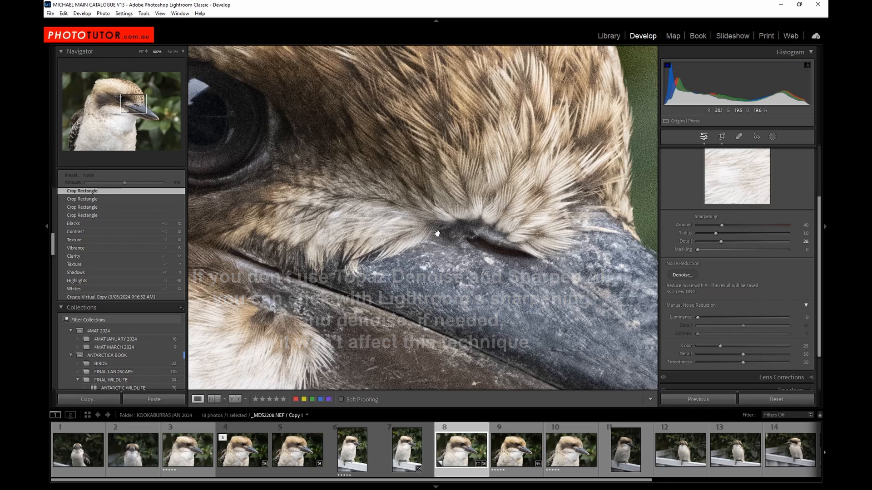
pyautogui.click(437, 234)
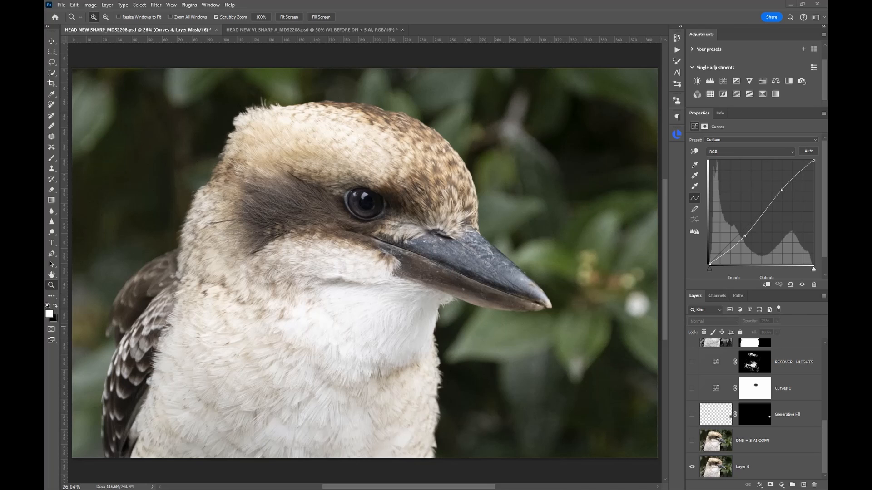
# In Photoshop, compare the full layer stack of the kookaburra file with Layer 0 shown alone
pyautogui.click(694, 478)
pyautogui.keyDown('alt'); pyautogui.click(694, 478); pyautogui.keyUp('alt')
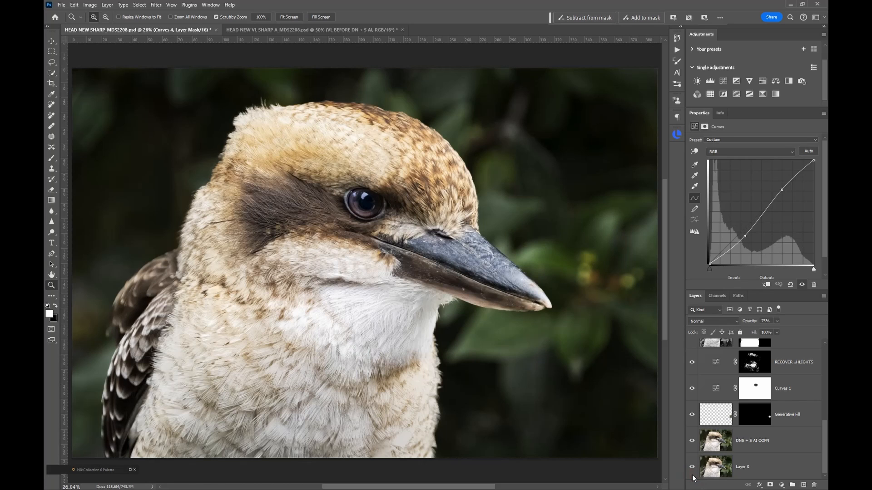
pyautogui.keyDown('alt'); pyautogui.click(693, 477); pyautogui.keyUp('alt')
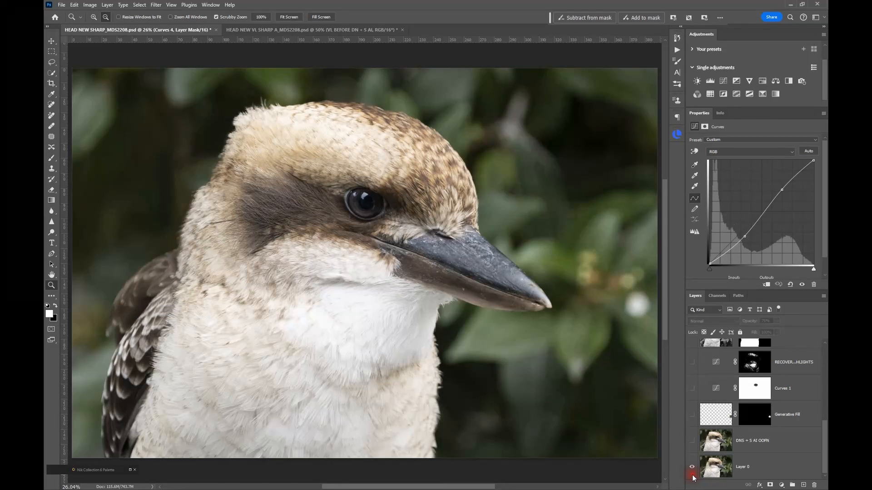
# Show the DNS + S AI OOFN layer above Layer 0 and compare its effect around the eye at 100%
pyautogui.click(362, 200)
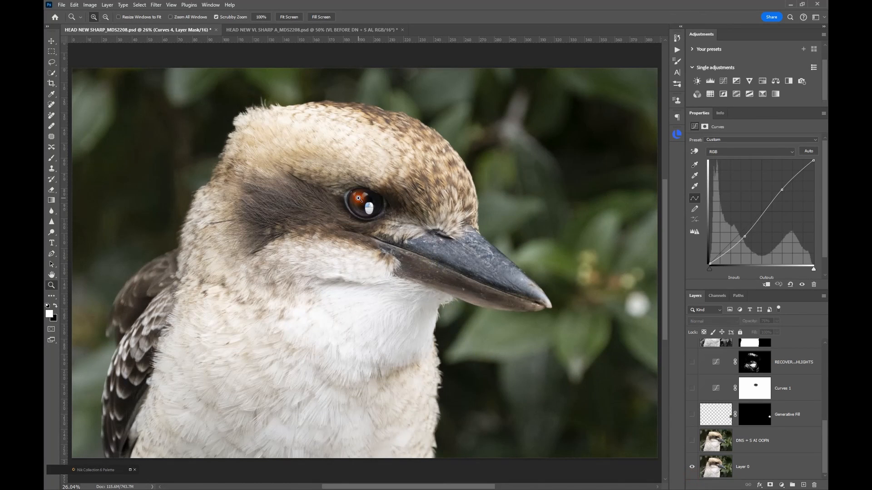
pyautogui.click(362, 202)
pyautogui.click(362, 202)
pyautogui.click(361, 203)
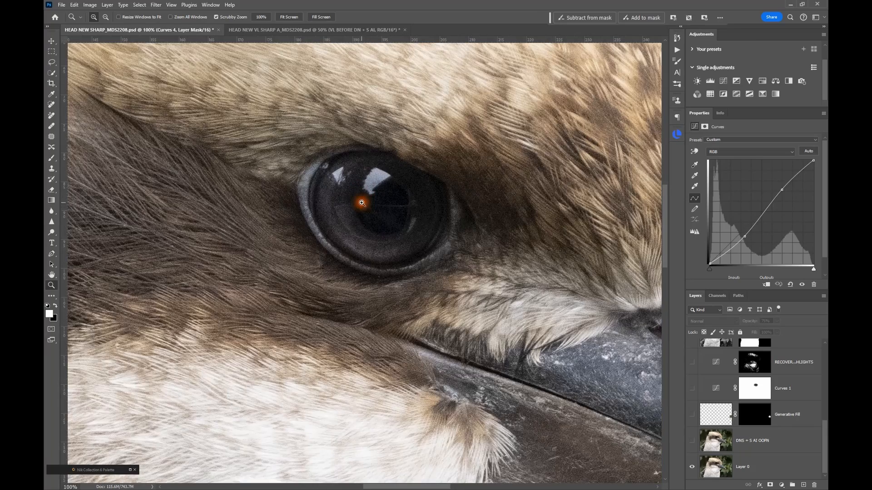
pyautogui.moveTo(370, 227); pyautogui.dragTo(266, 238)
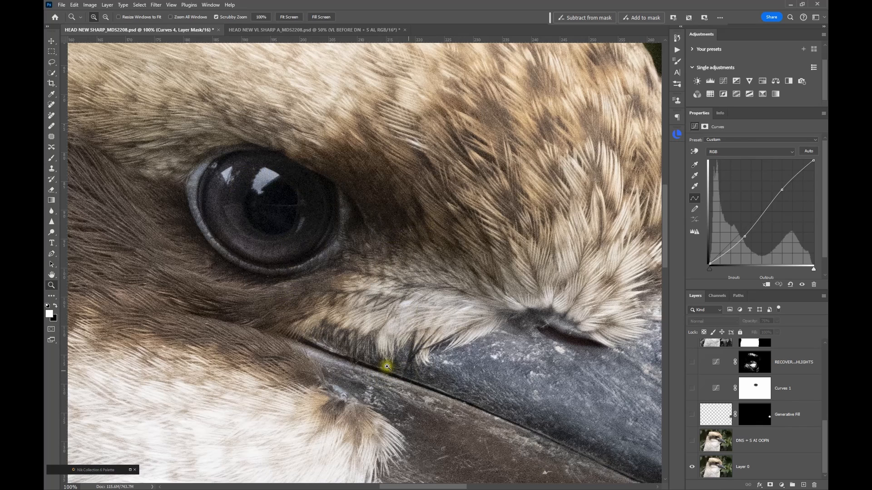
pyautogui.click(727, 443)
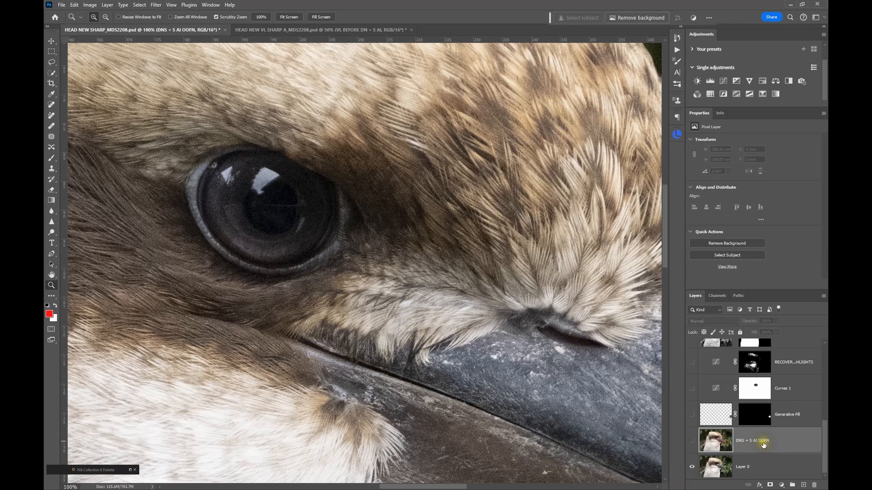
pyautogui.click(692, 441)
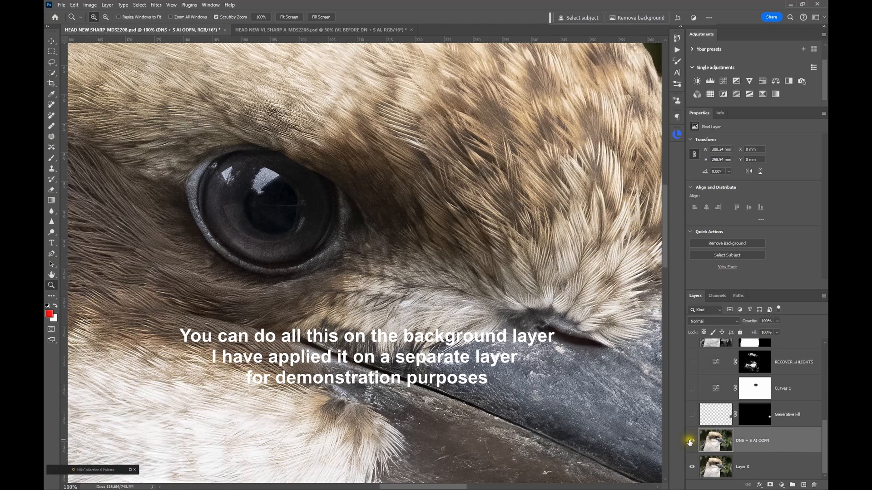
pyautogui.click(692, 442)
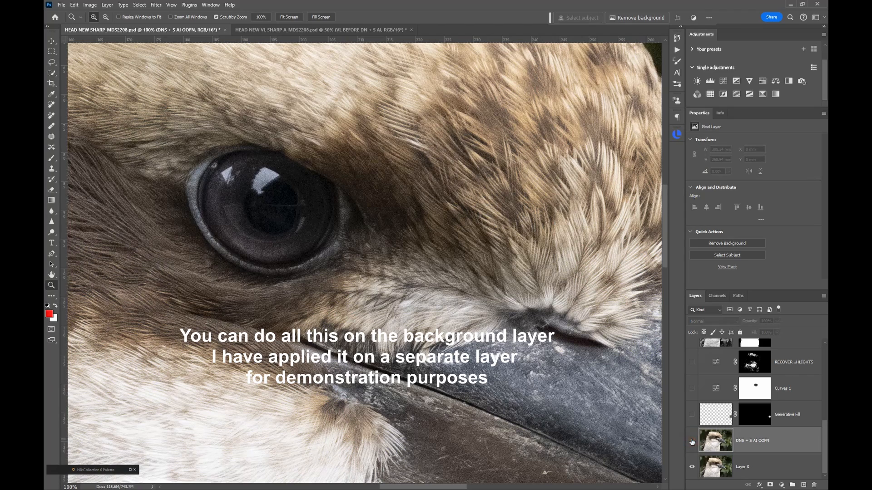
pyautogui.click(692, 442)
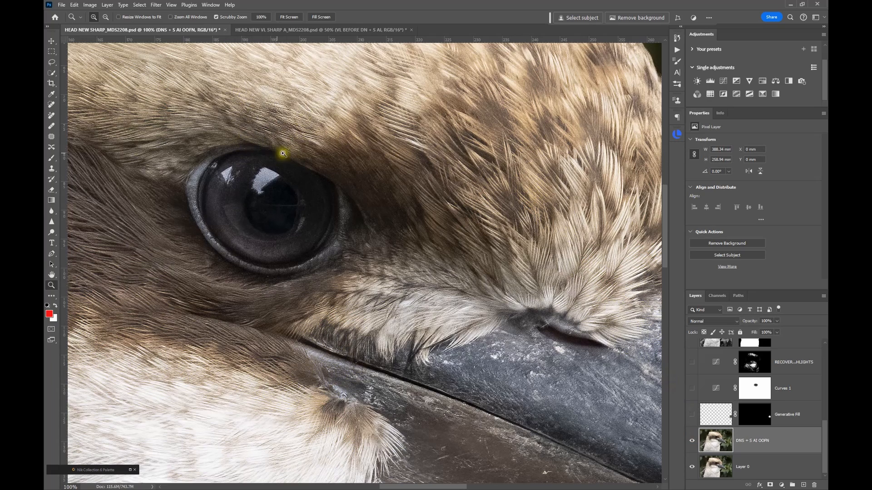
pyautogui.click(691, 443)
pyautogui.click(691, 441)
# Show the Generative Fill and Curves 1 layers, comparing the image with and without Curves 1
pyautogui.click(691, 416)
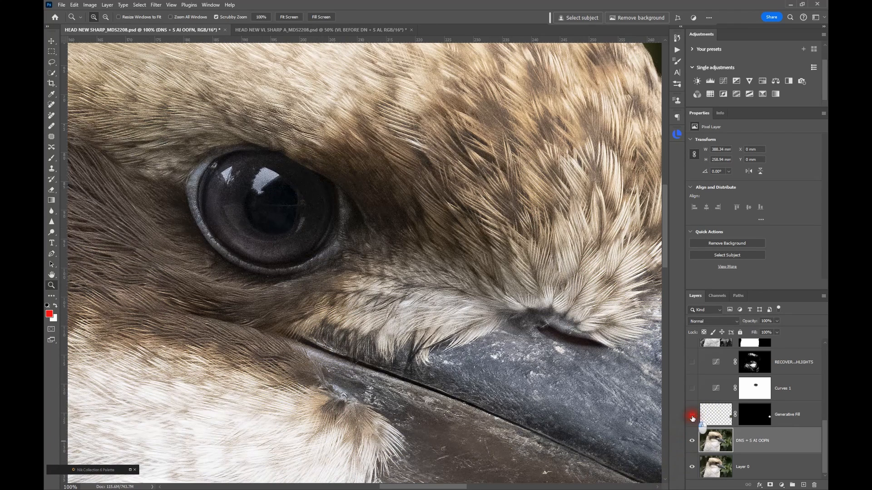
pyautogui.click(692, 388)
pyautogui.click(691, 388)
pyautogui.click(692, 388)
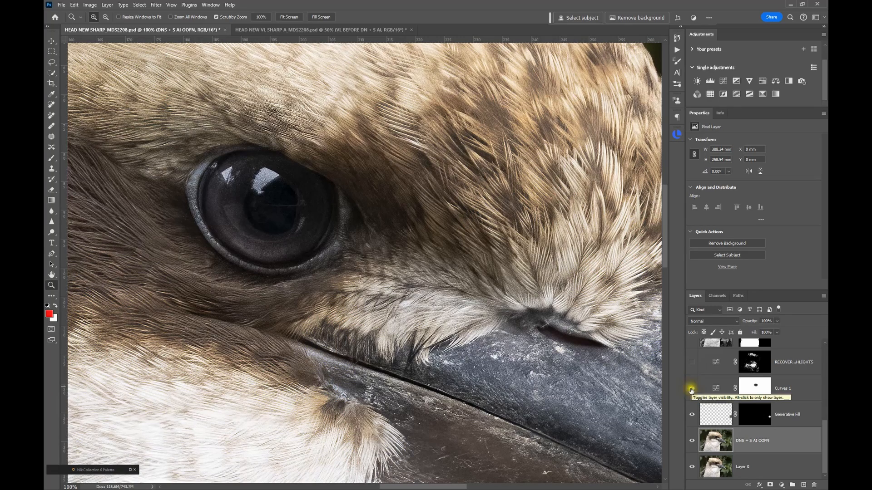
# Show the highlight recovery curves layer and compare its effect on the white throat and chest feathers
pyautogui.click(691, 364)
pyautogui.scroll(1, 690, 363)
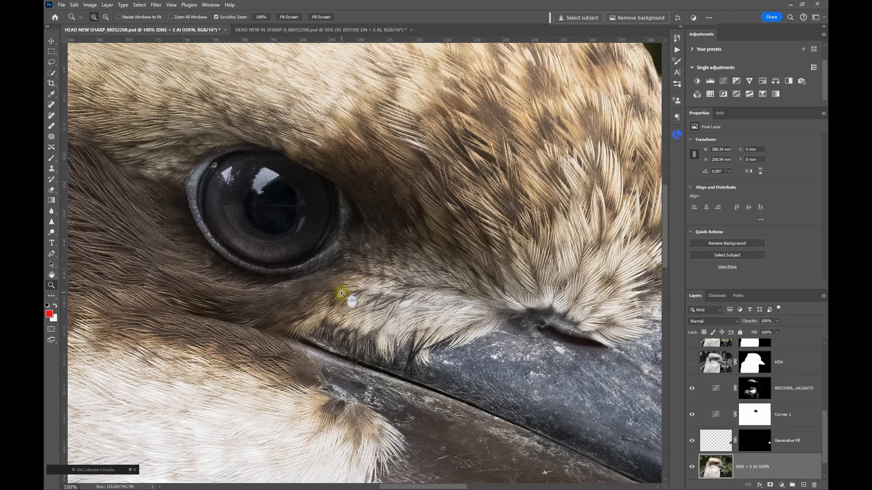
pyautogui.scroll(-6, 340, 297)
pyautogui.moveTo(322, 333); pyautogui.dragTo(341, 220)
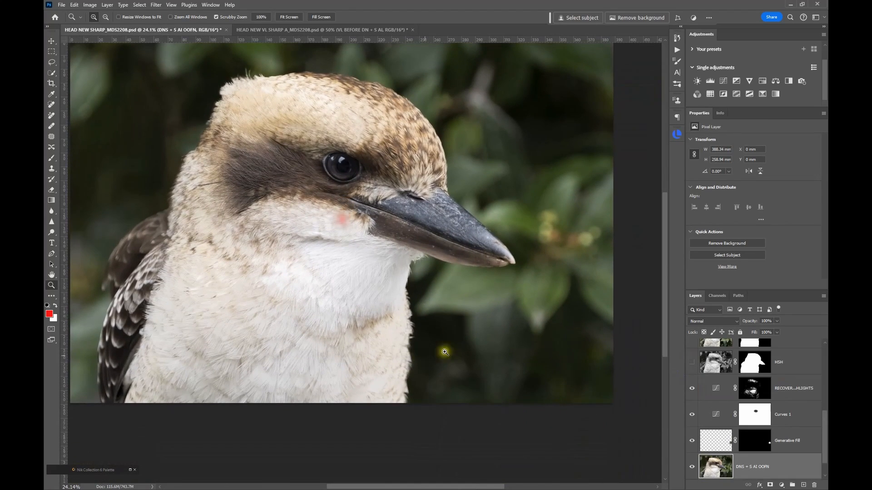
pyautogui.click(692, 390)
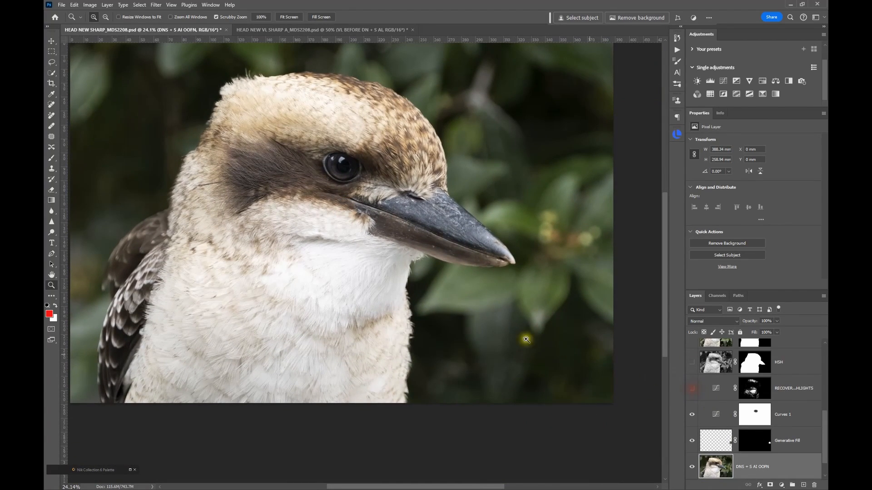
pyautogui.scroll(2, 337, 274)
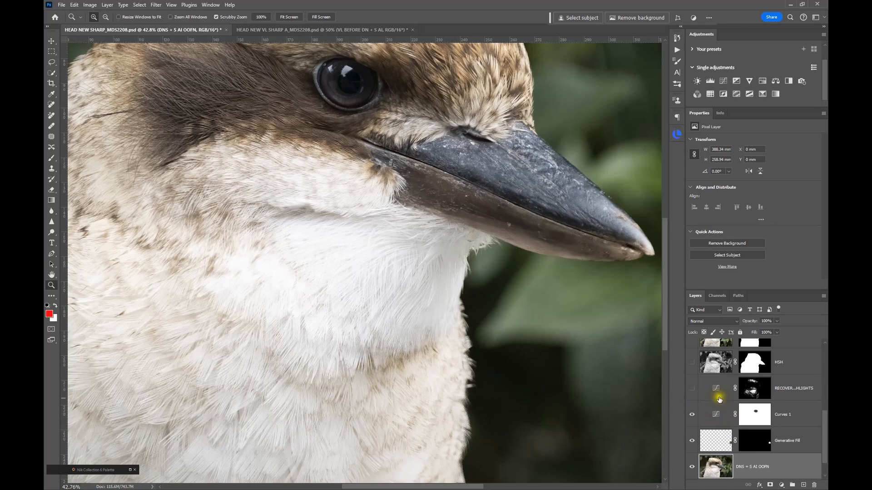
pyautogui.click(691, 389)
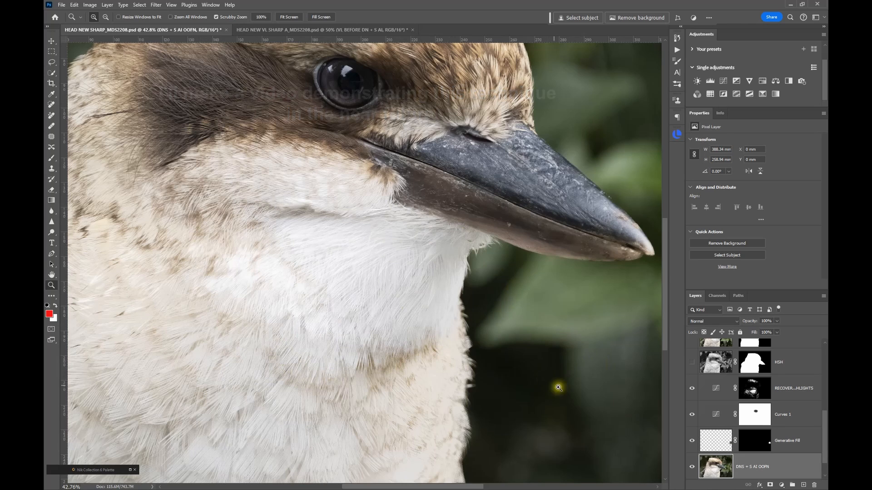
# Show the HSH layer and compare the whole bird with and without it
pyautogui.click(721, 364)
pyautogui.moveTo(526, 333); pyautogui.dragTo(458, 335)
pyautogui.scroll(-2, 474, 323)
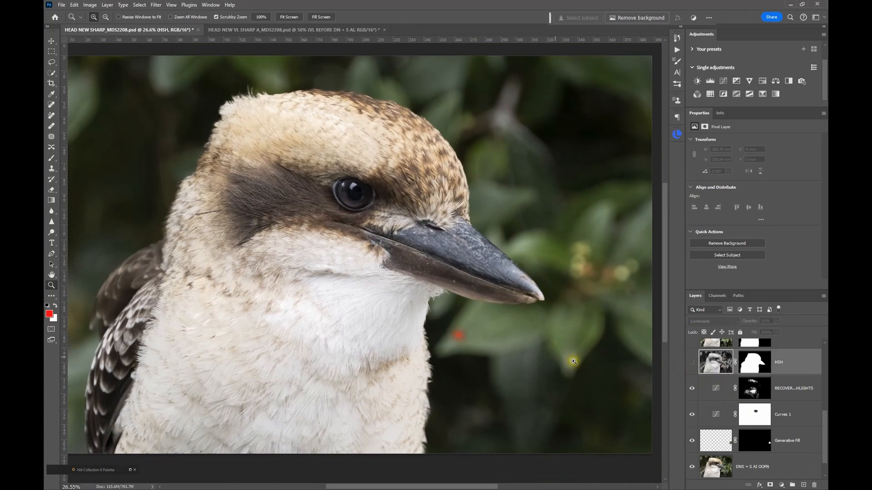
pyautogui.click(691, 366)
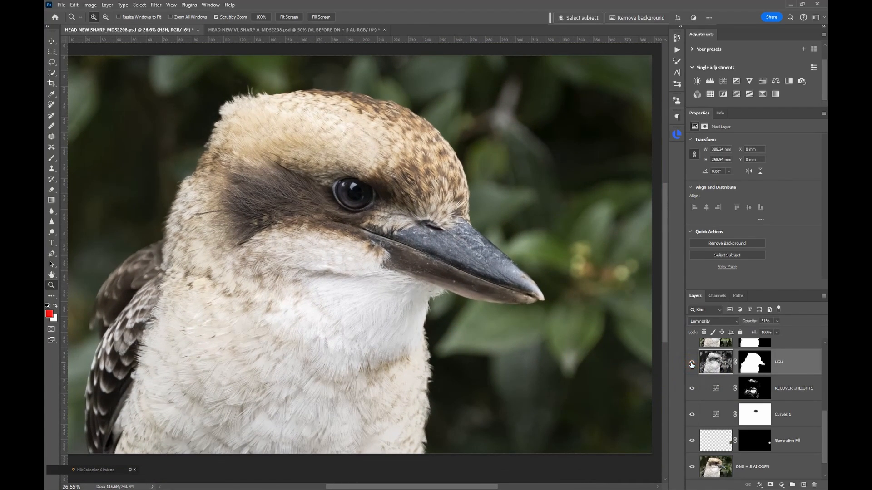
pyautogui.click(692, 365)
pyautogui.click(691, 365)
pyautogui.click(691, 364)
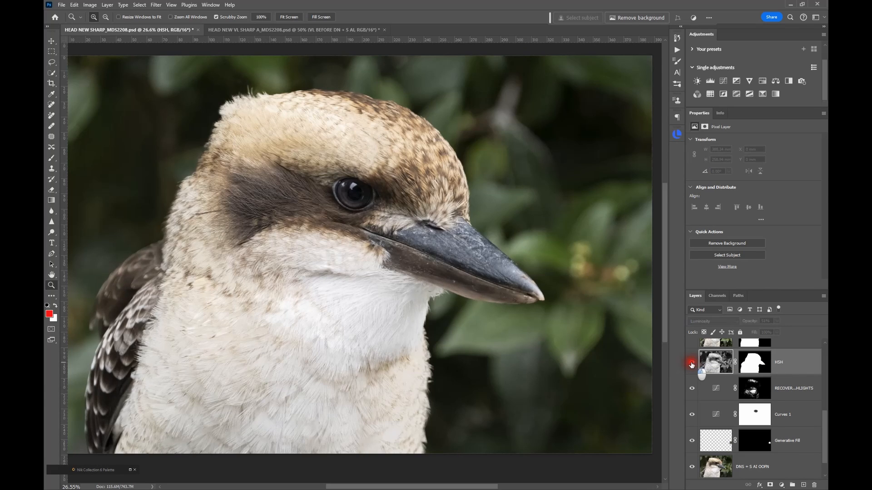
pyautogui.click(690, 364)
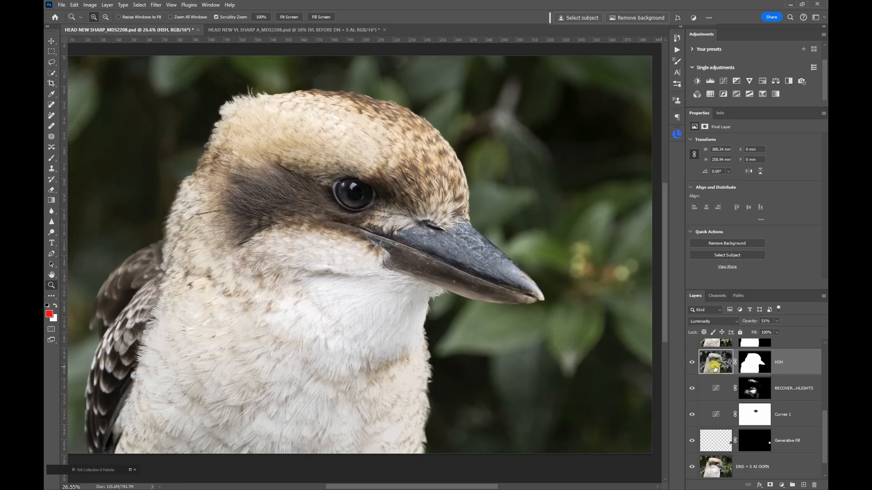
# Show the TC + PRO C and INVERSE OVERLAY layers
pyautogui.scroll(1, 699, 362)
pyautogui.scroll(1, 699, 362)
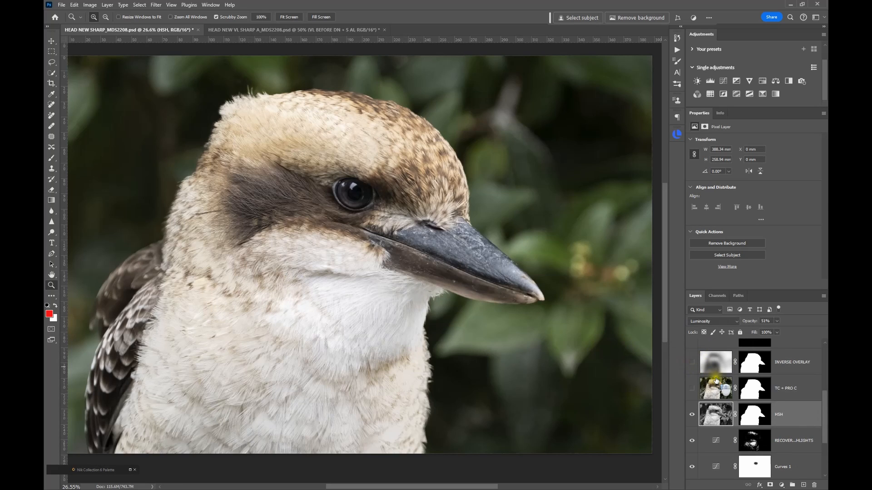
pyautogui.click(691, 390)
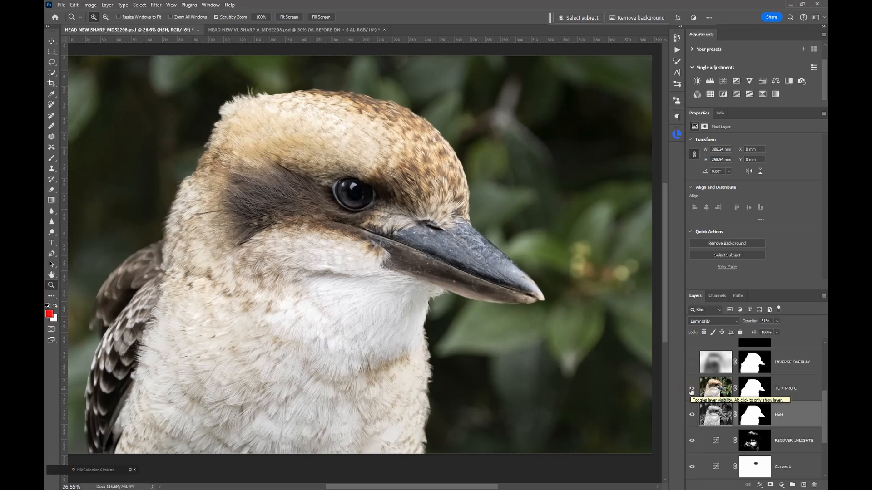
pyautogui.click(721, 371)
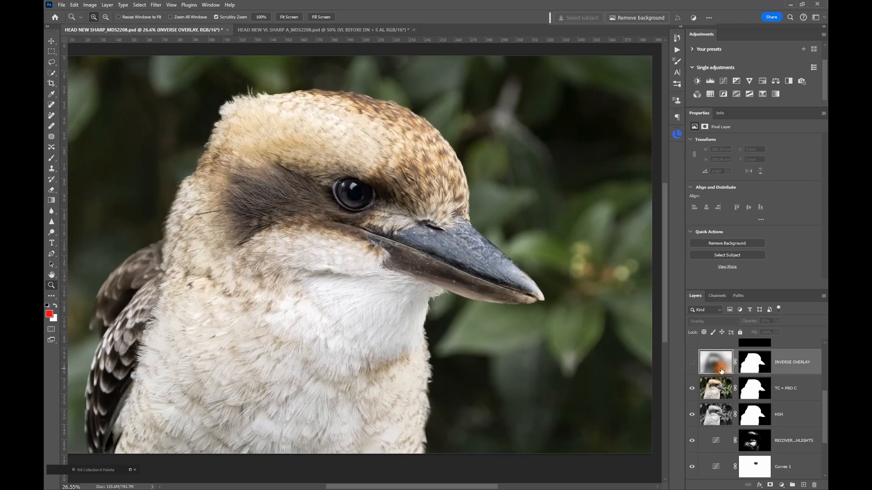
pyautogui.click(692, 362)
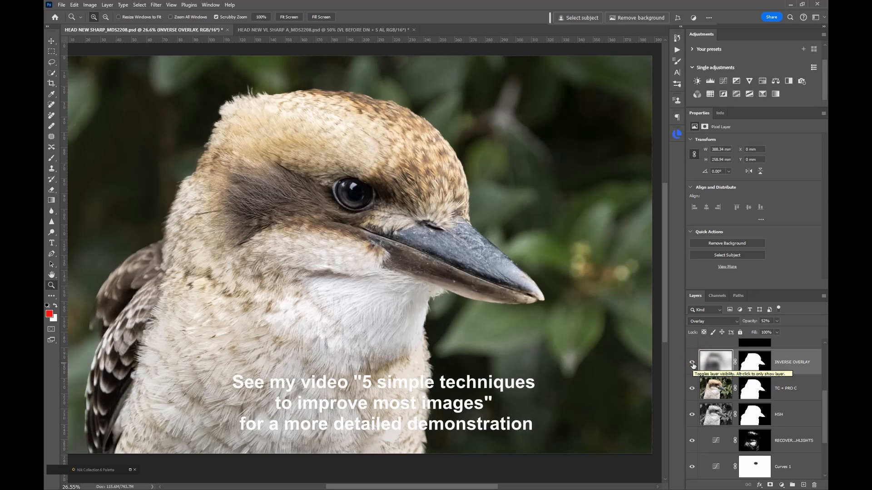
# Show the Hue/Saturation 1 layer and the Curves 2 layer clipped above it
pyautogui.scroll(1, 692, 365)
pyautogui.click(693, 363)
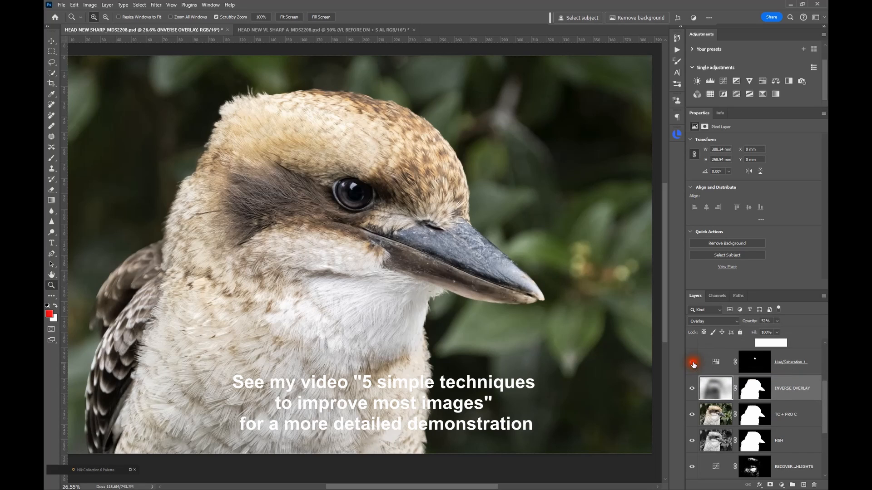
pyautogui.scroll(1, 693, 364)
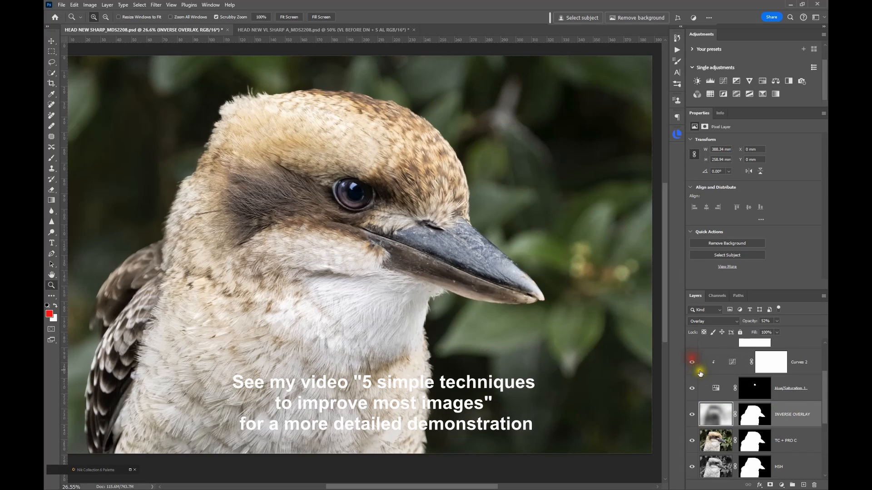
# Show the Curves 4, Curves 5 and Curves 3 layers and check the eye and beak at 50%
pyautogui.scroll(1, 698, 368)
pyautogui.scroll(2, 698, 367)
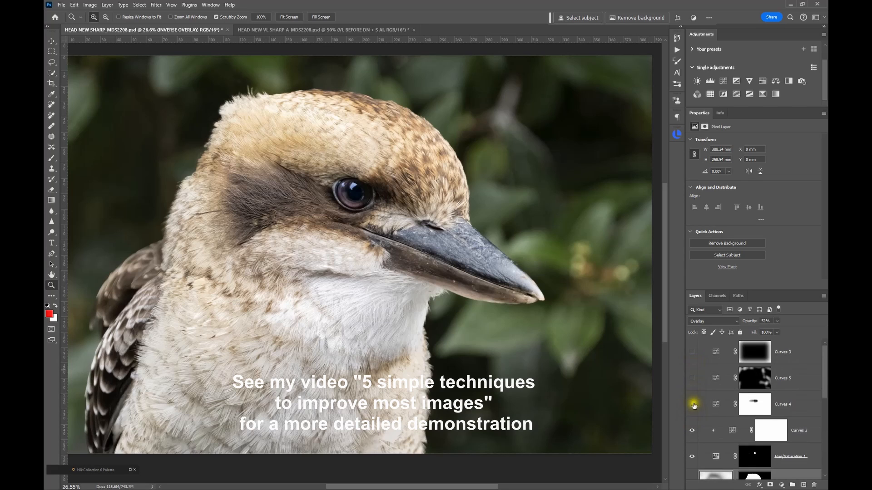
pyautogui.moveTo(692, 404); pyautogui.dragTo(693, 346)
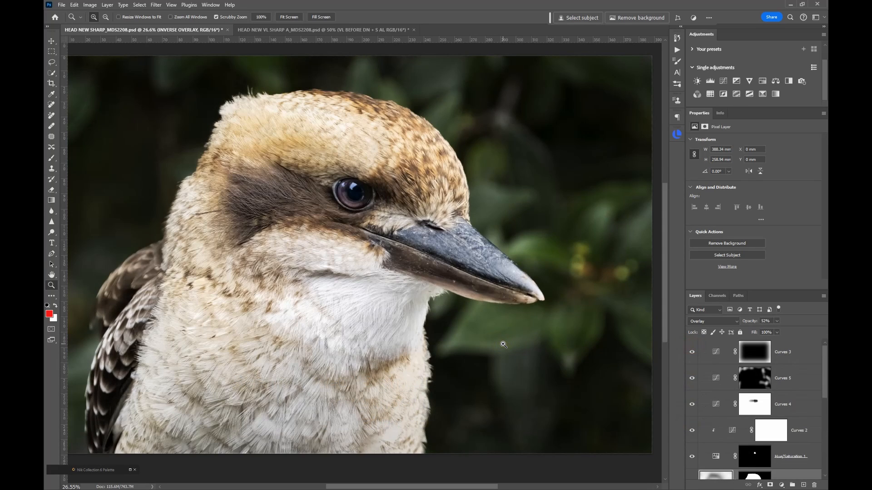
pyautogui.click(374, 228)
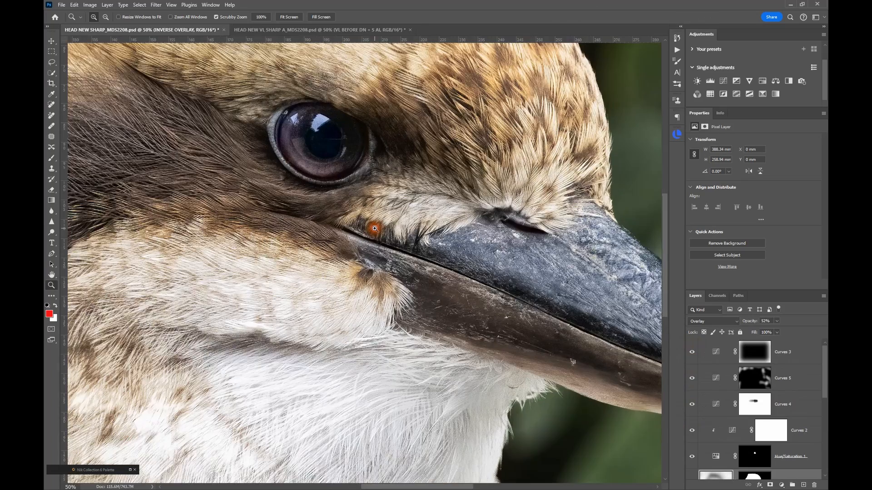
# Compare the eye, feathers and beak at 100% between the unedited Layer 0 alone and the full layer stack
pyautogui.click(375, 229)
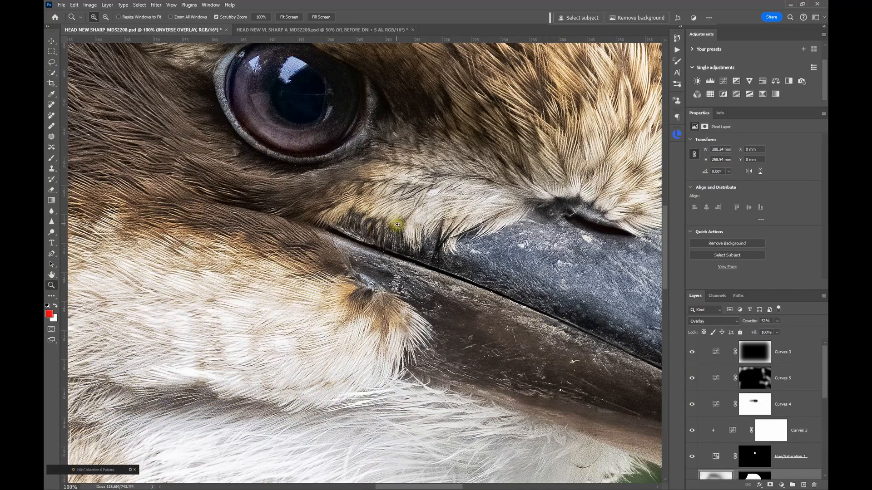
pyautogui.scroll(5, 440, 233)
pyautogui.hscroll(2, 440, 233)
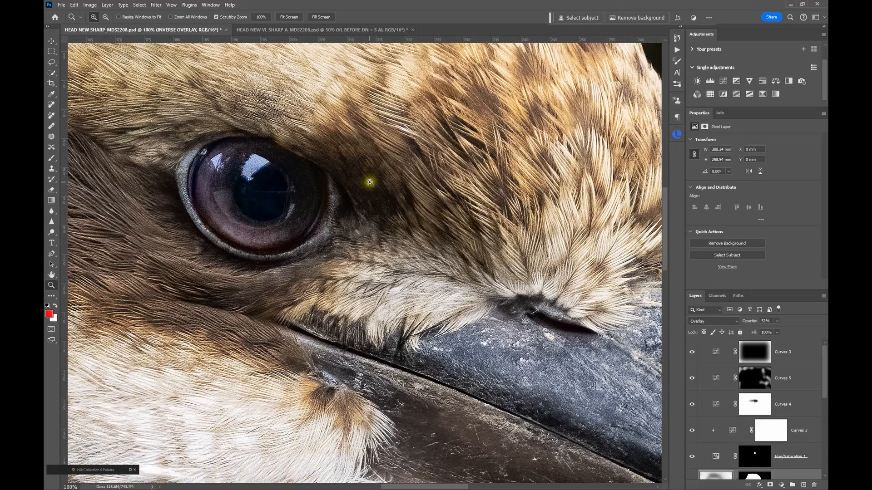
pyautogui.scroll(-4, 749, 447)
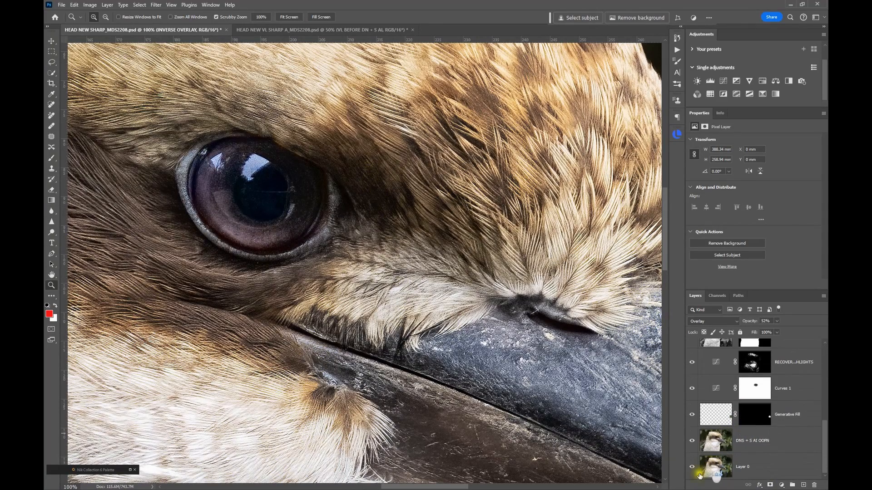
pyautogui.keyDown('alt'); pyautogui.click(692, 477); pyautogui.keyUp('alt')
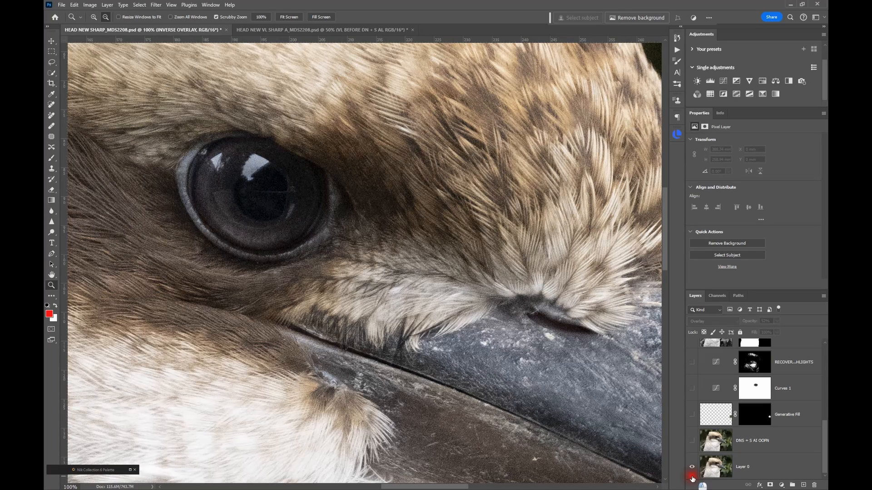
pyautogui.keyDown('alt'); pyautogui.click(692, 478); pyautogui.keyUp('alt')
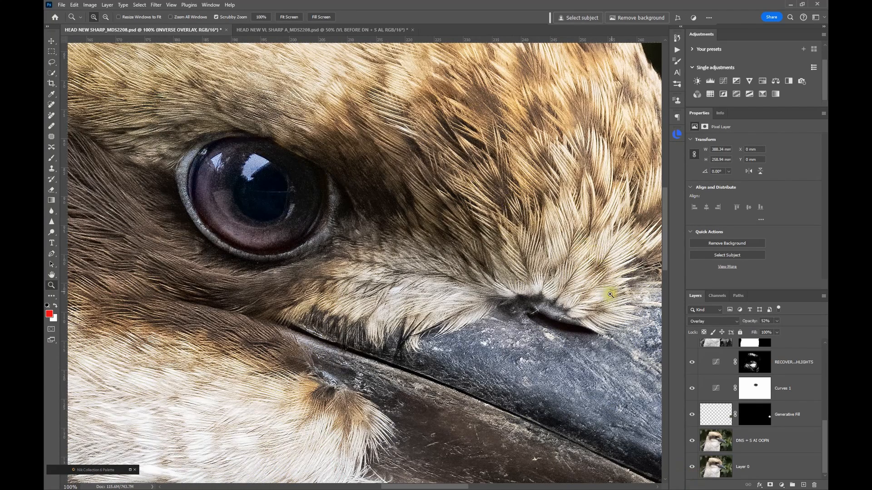
pyautogui.hscroll(3, 536, 356)
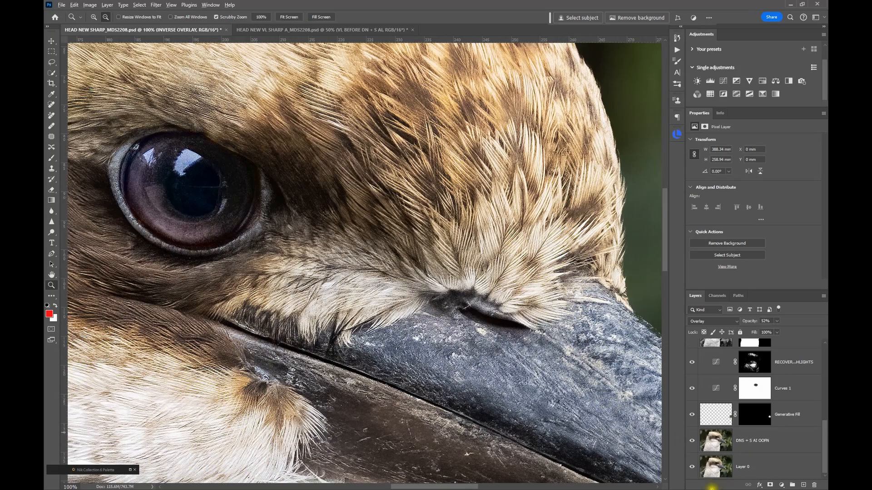
pyautogui.keyDown('alt'); pyautogui.click(693, 469); pyautogui.keyUp('alt')
pyautogui.keyDown('alt'); pyautogui.click(693, 468); pyautogui.keyUp('alt')
pyautogui.scroll(3, 697, 477)
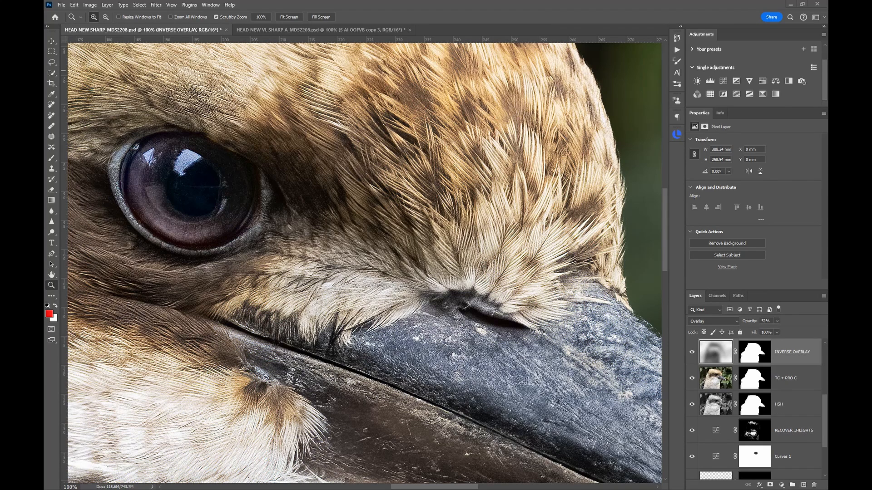
# Switch to the HEAD NEW VL SHARP A document and show the DNS layer, comparing the image with and without it
pyautogui.click(282, 30)
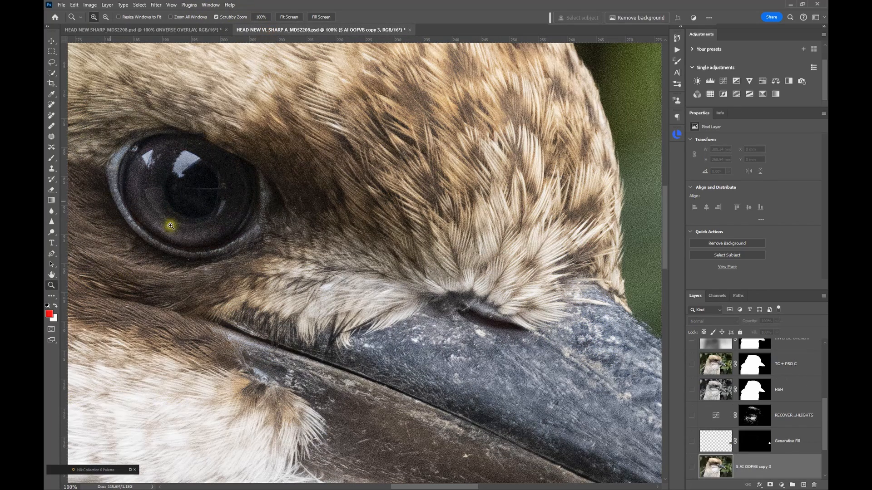
pyautogui.click(748, 467)
pyautogui.scroll(-3, 750, 465)
pyautogui.click(693, 469)
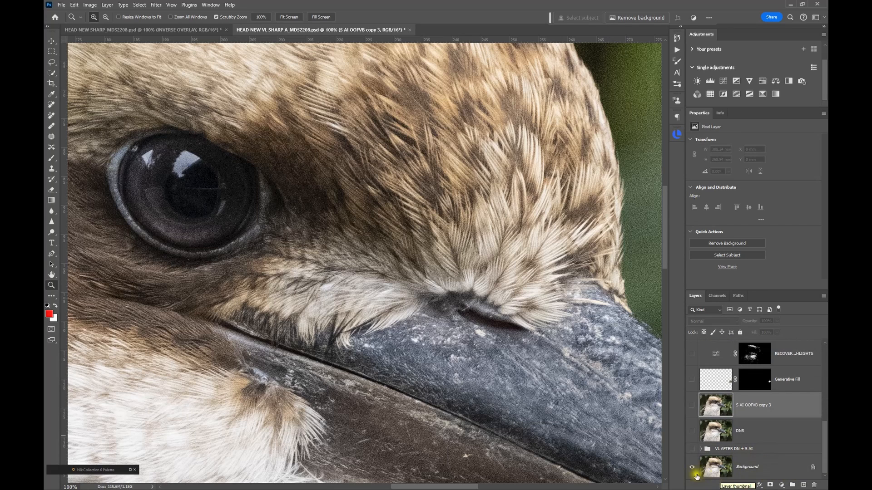
pyautogui.click(761, 438)
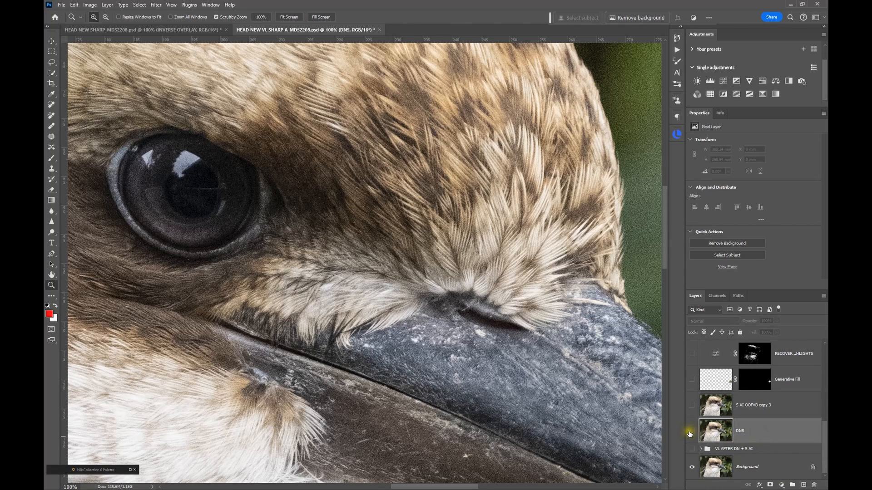
pyautogui.click(692, 431)
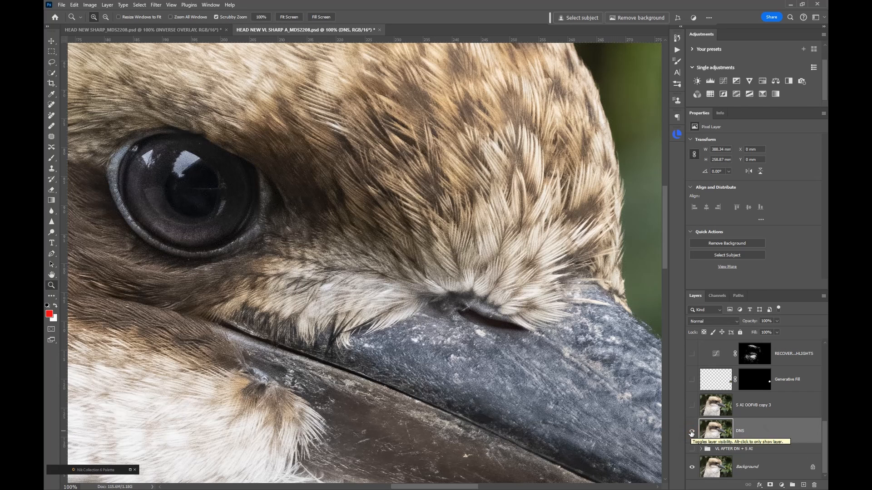
pyautogui.click(692, 431)
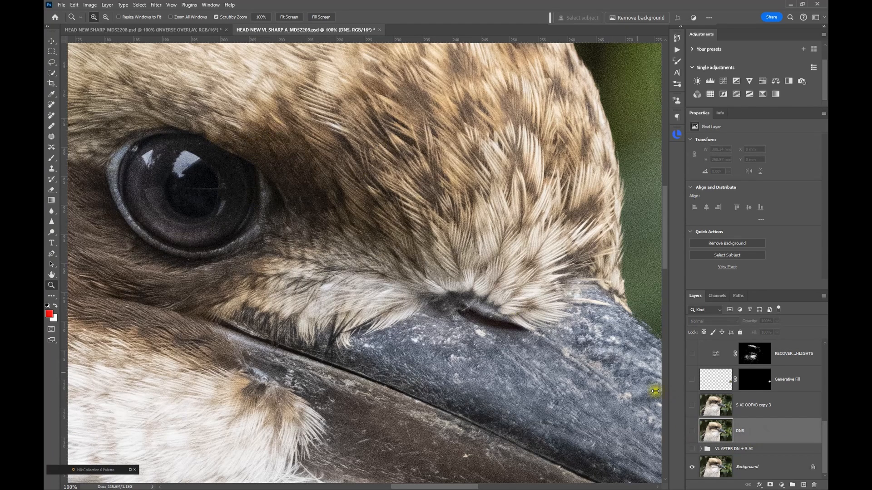
pyautogui.click(692, 431)
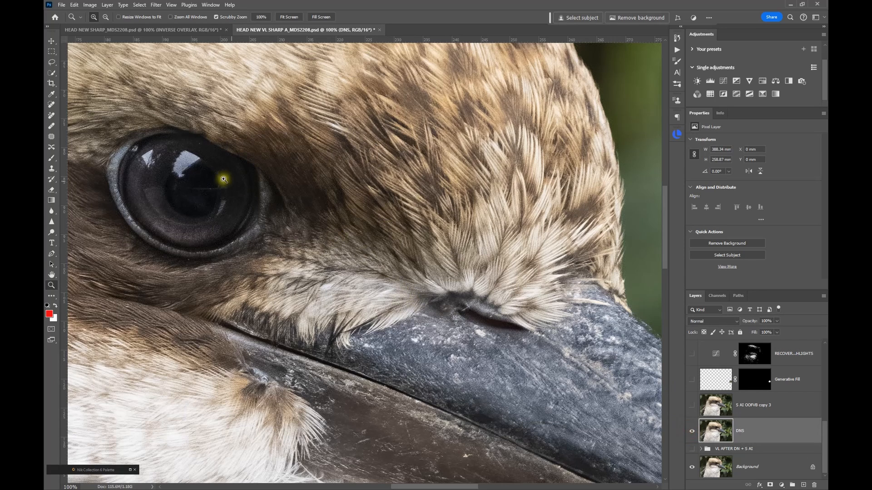
# Show the S AI OOFVB copy 3 layer and compare the head with and without it
pyautogui.click(719, 409)
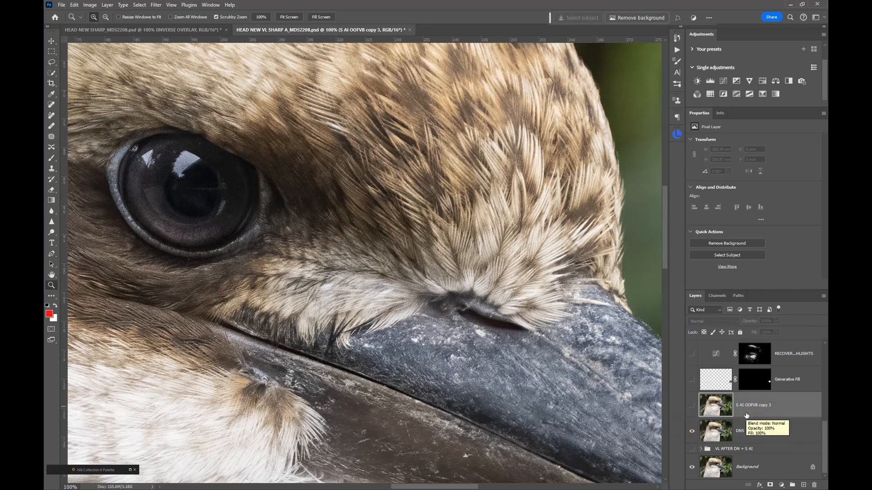
pyautogui.click(692, 407)
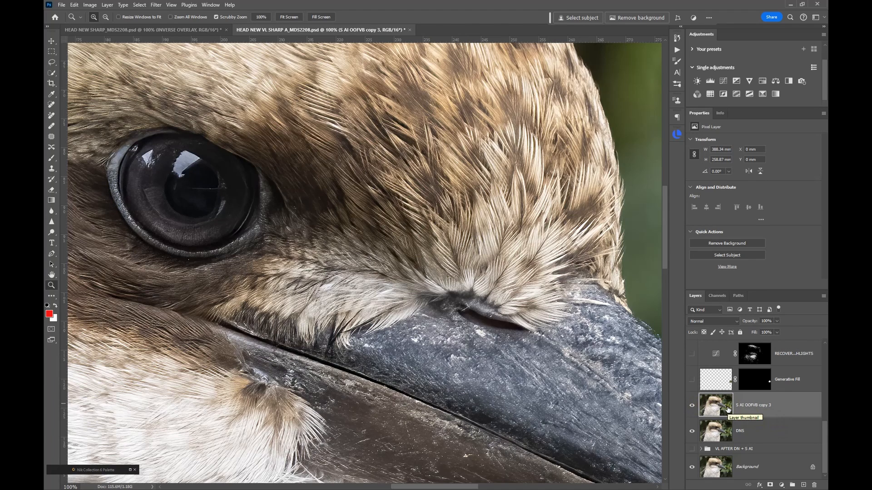
pyautogui.click(693, 406)
pyautogui.click(693, 406)
pyautogui.click(693, 408)
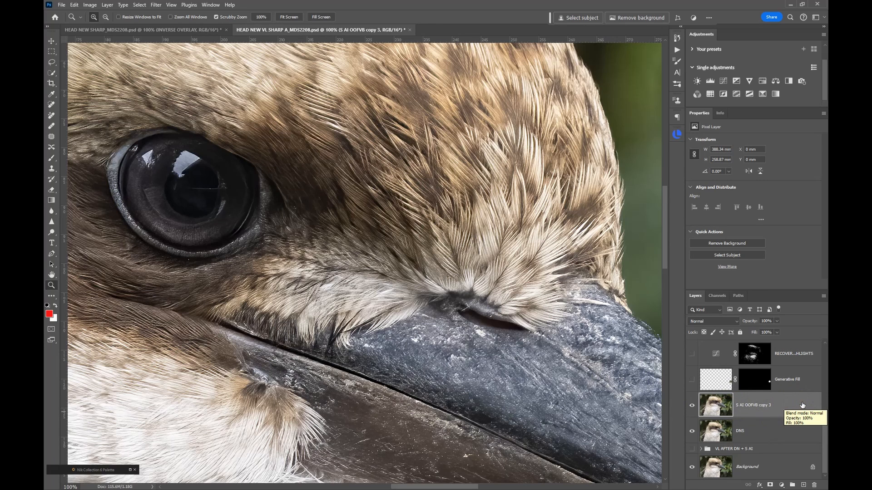
# Duplicate the S AI OOFVB copy 3 layer twice, stacking both copies above it
pyautogui.moveTo(802, 405); pyautogui.dragTo(804, 485)
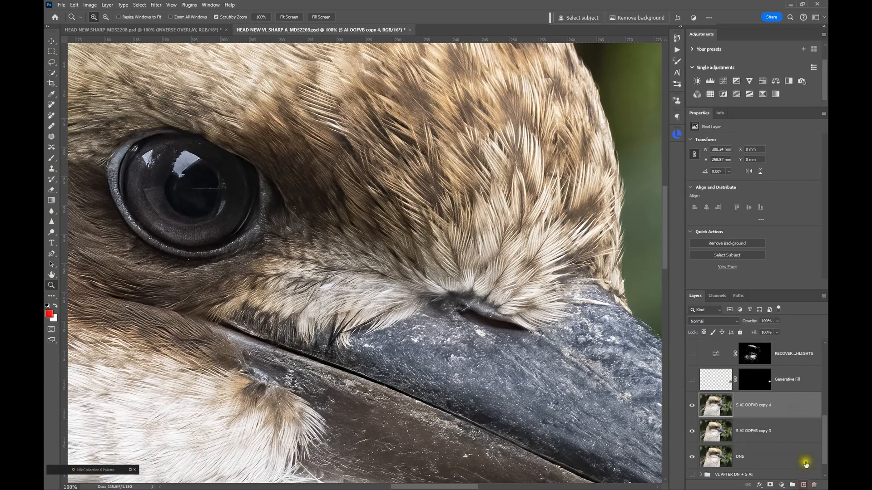
pyautogui.moveTo(799, 405); pyautogui.dragTo(797, 476)
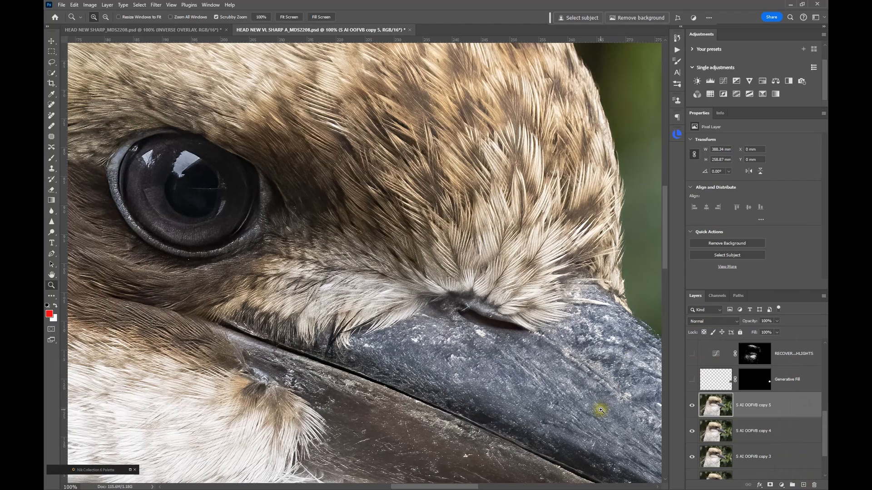
# Invert the colours of the uppermost duplicate and set its blend mode to Vivid Light
pyautogui.scroll(-1, 770, 415)
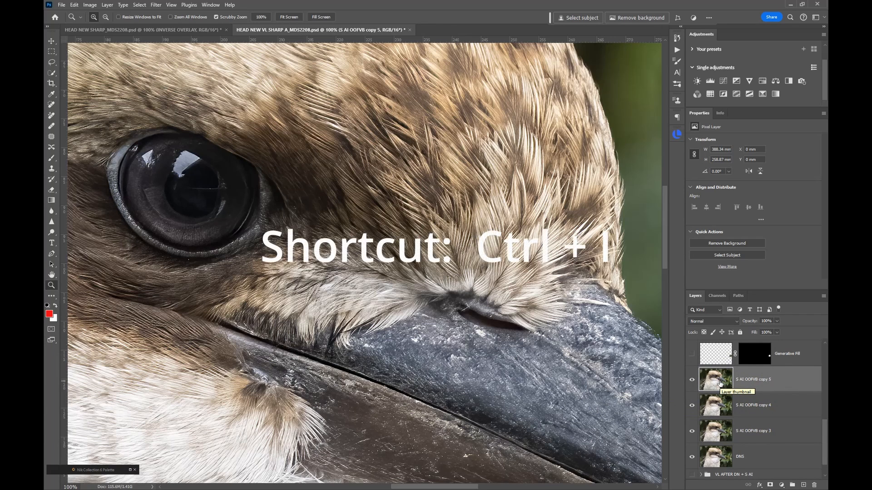
pyautogui.hotkey('ctrl', 'i')
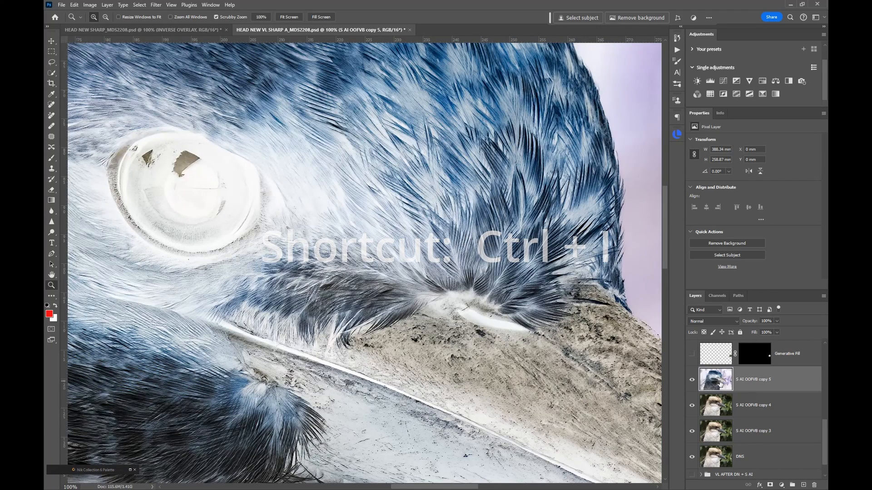
pyautogui.click(712, 321)
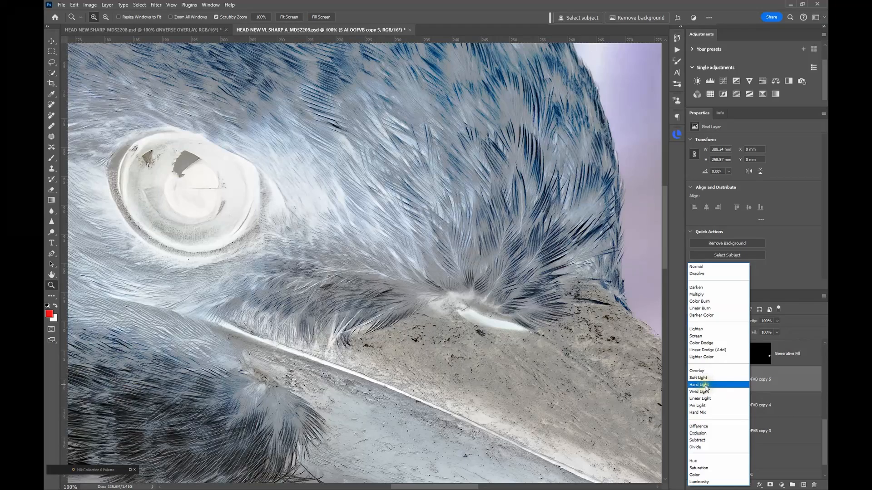
pyautogui.click(705, 392)
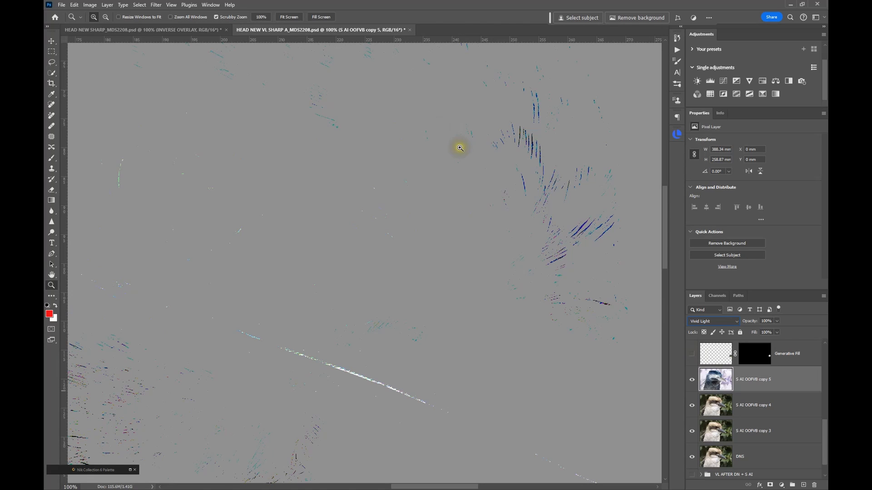
# Apply a Gaussian Blur with a 4.0 pixel radius to the inverted layer
pyautogui.click(155, 5)
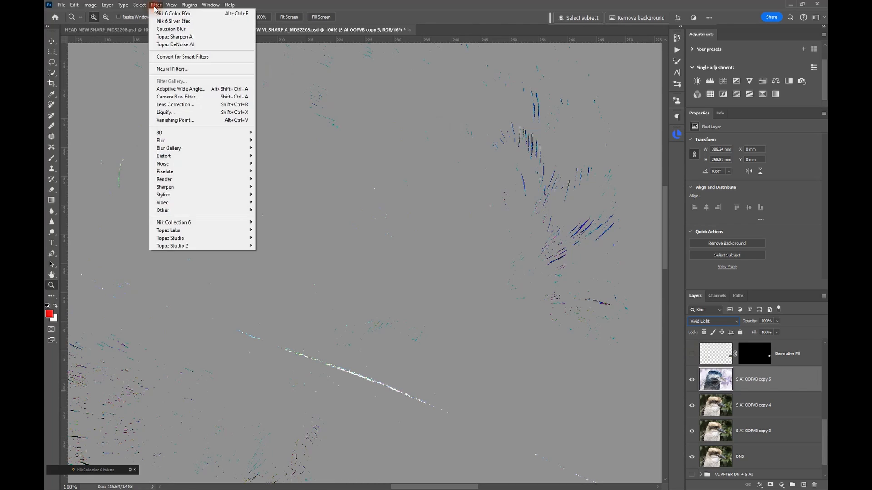
pyautogui.moveTo(169, 142)
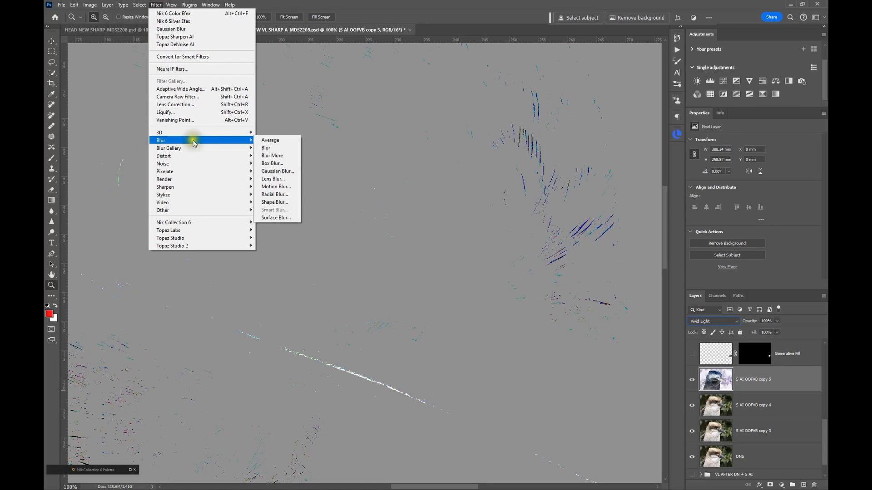
pyautogui.click(269, 171)
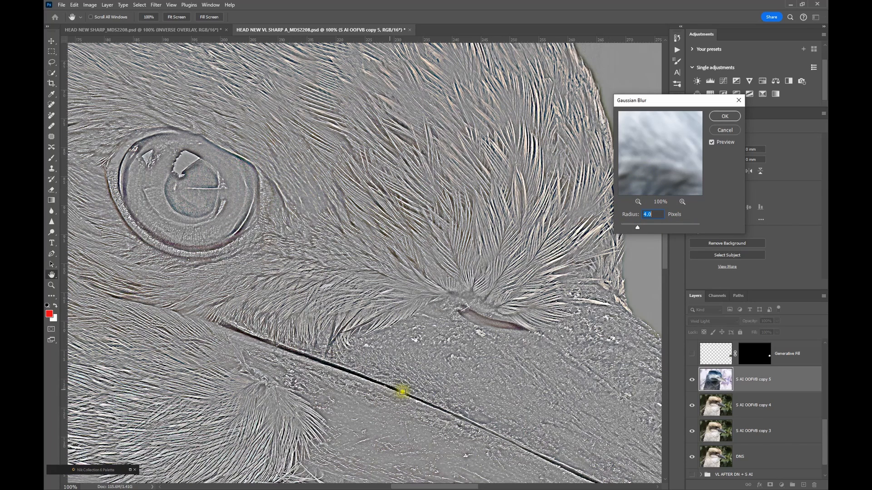
pyautogui.click(733, 117)
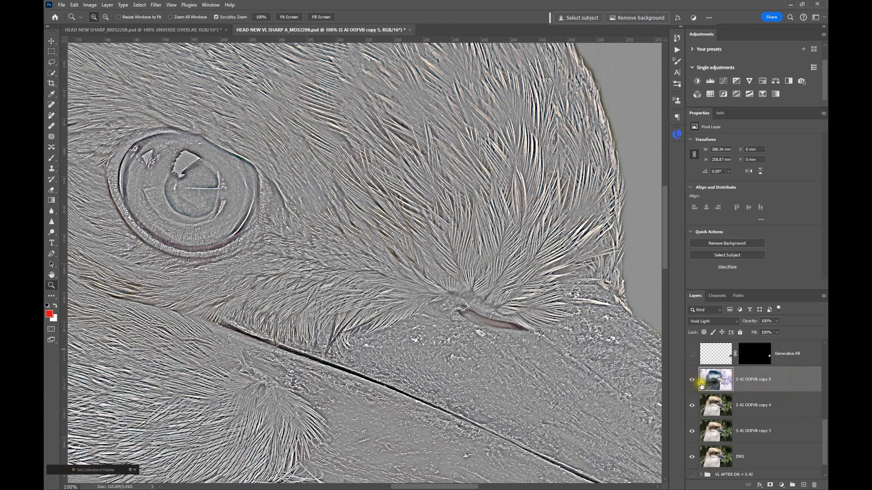
# Group the inverted layer with the duplicate directly beneath it under the name VL SHARP
pyautogui.keyDown('ctrl'); pyautogui.click(780, 409); pyautogui.keyUp('ctrl')
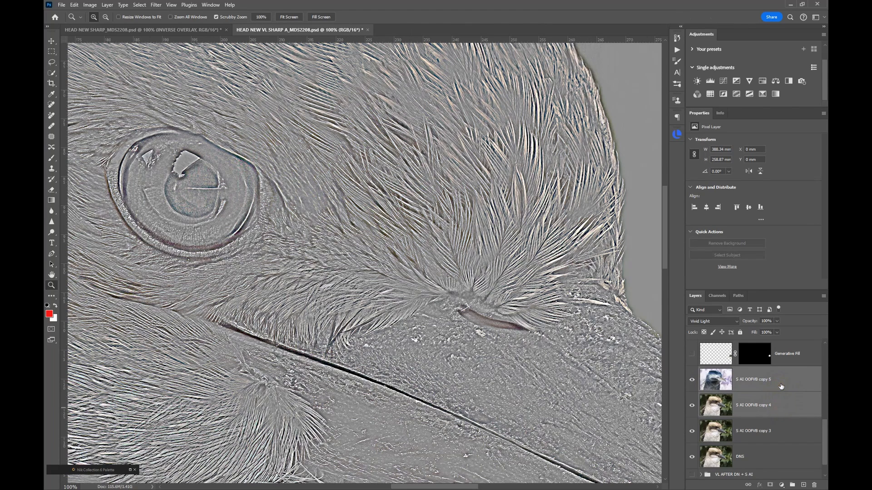
pyautogui.rightClick(780, 386)
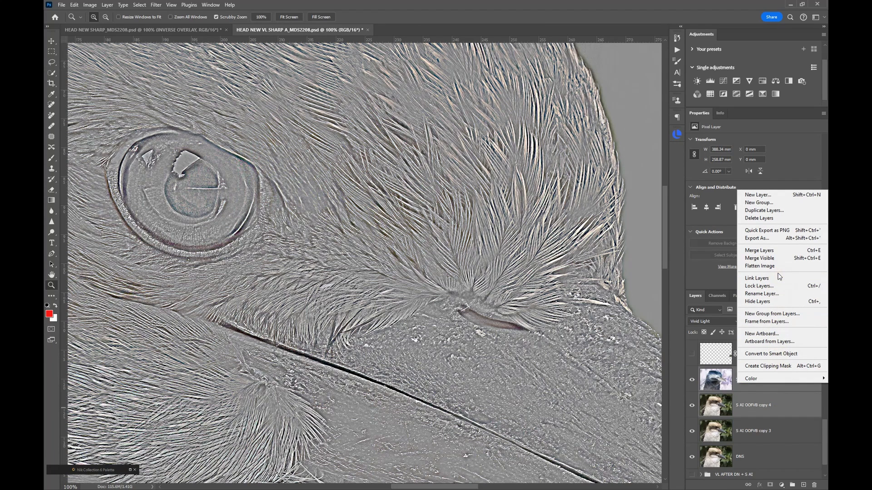
pyautogui.click(774, 314)
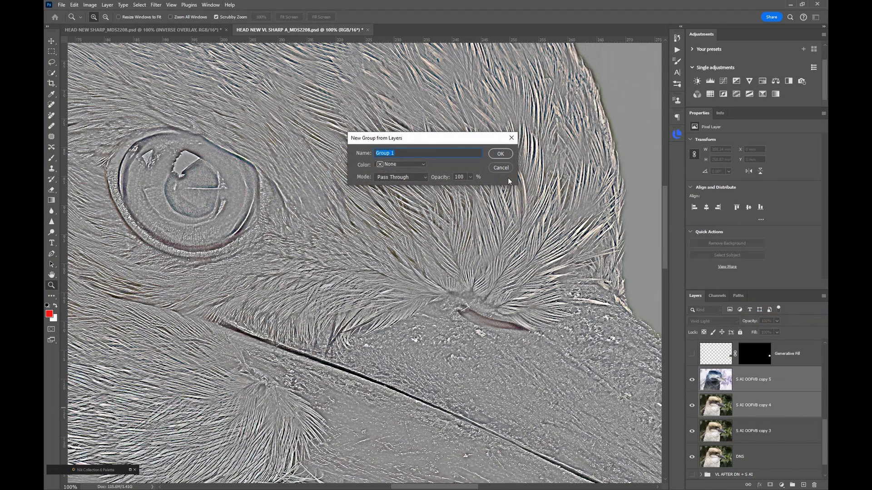
pyautogui.write('VL SHARP')
pyautogui.press('Return')
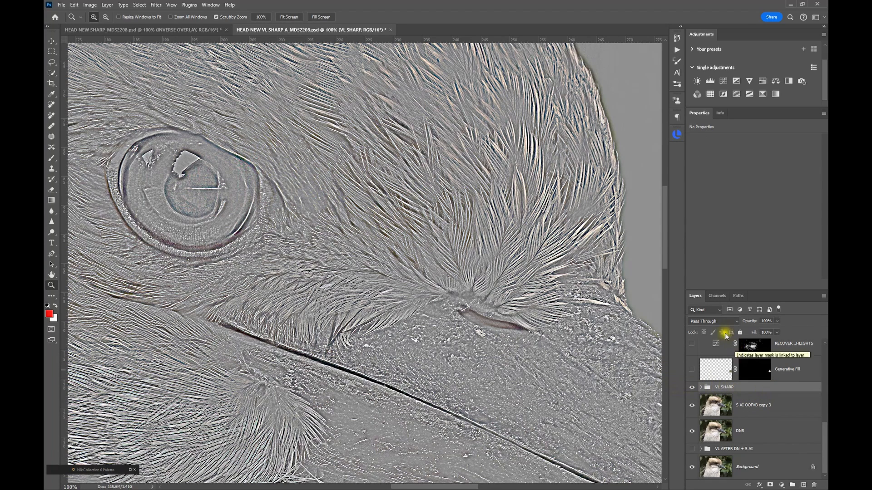
# Set the VL SHARP group's blend mode to Overlay and compare the image with and without the group
pyautogui.click(712, 322)
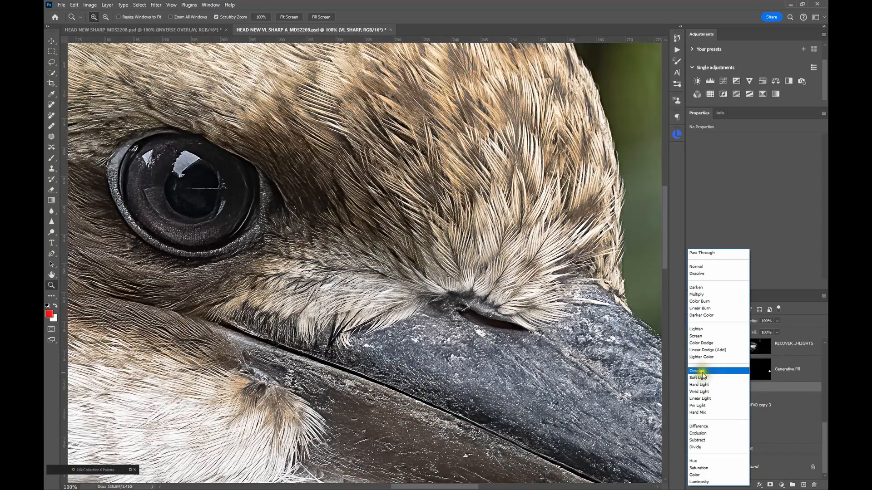
pyautogui.click(702, 372)
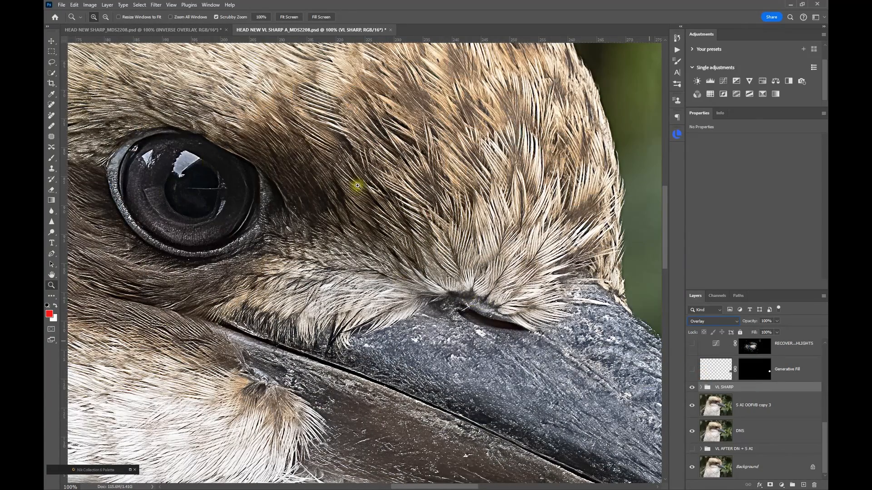
pyautogui.click(692, 388)
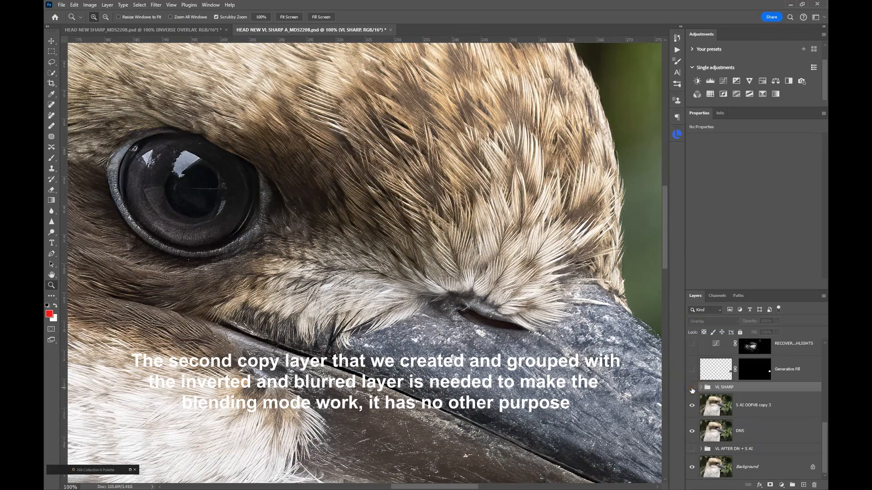
pyautogui.click(692, 389)
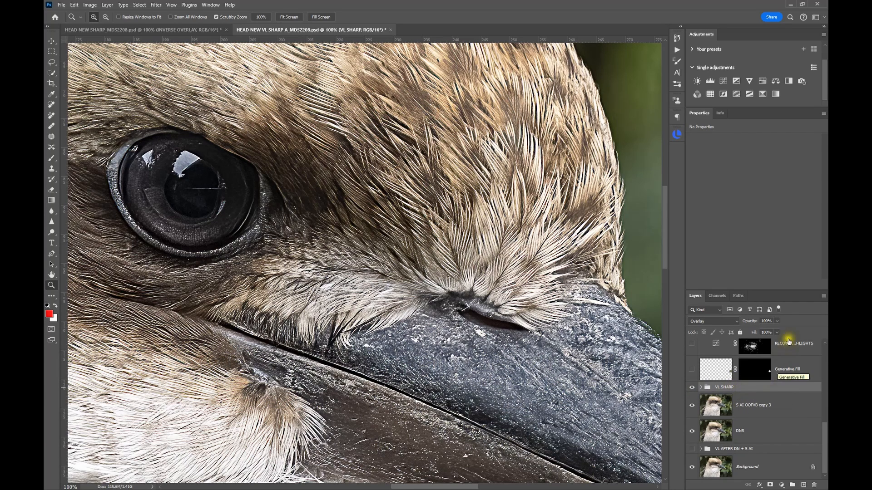
# Lower the VL SHARP group's opacity to 0% and restore it to 100% to preview the sharpening strength
pyautogui.moveTo(753, 321); pyautogui.dragTo(711, 315)
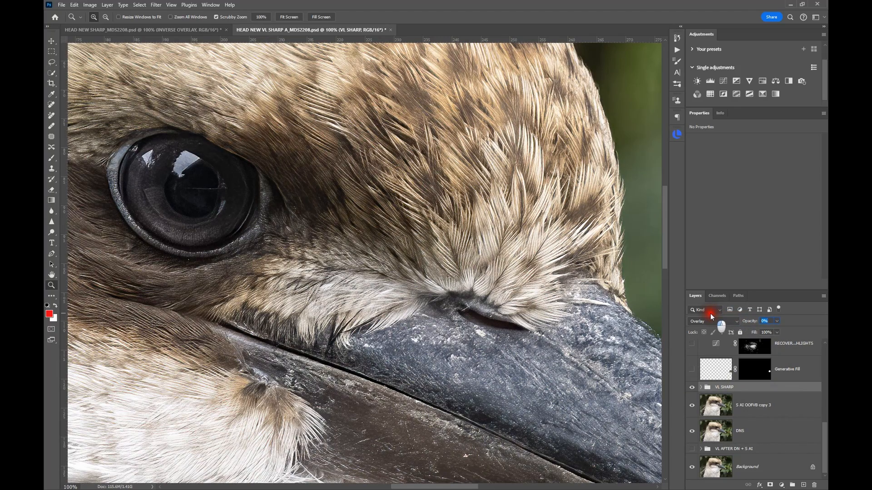
pyautogui.moveTo(711, 316); pyautogui.dragTo(792, 335)
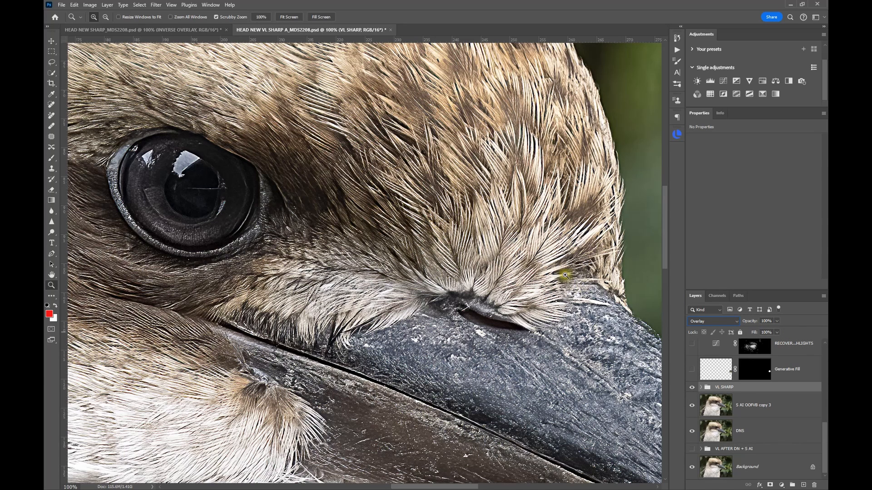
# Set the VL SHARP group's Blend If range for the current layer to 26/68 in the shadows and 207/231 in the highlights
pyautogui.click(784, 389)
pyautogui.doubleClick(784, 389)
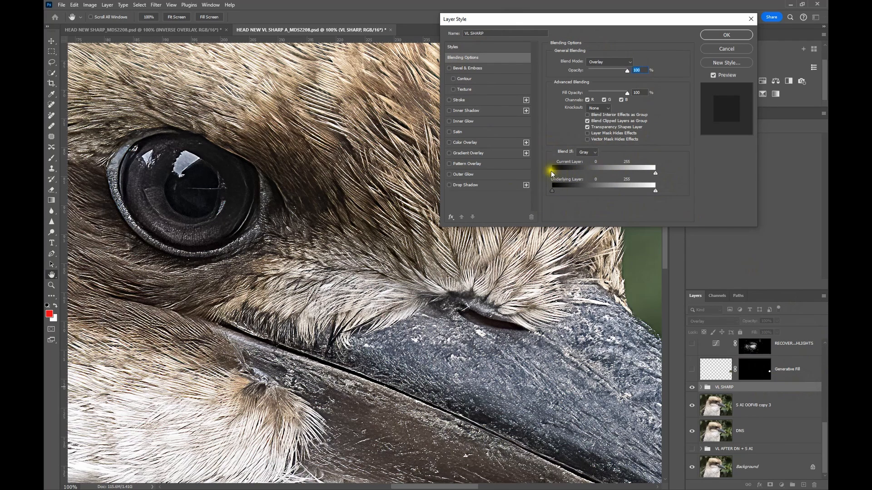
pyautogui.moveTo(555, 176); pyautogui.dragTo(563, 177)
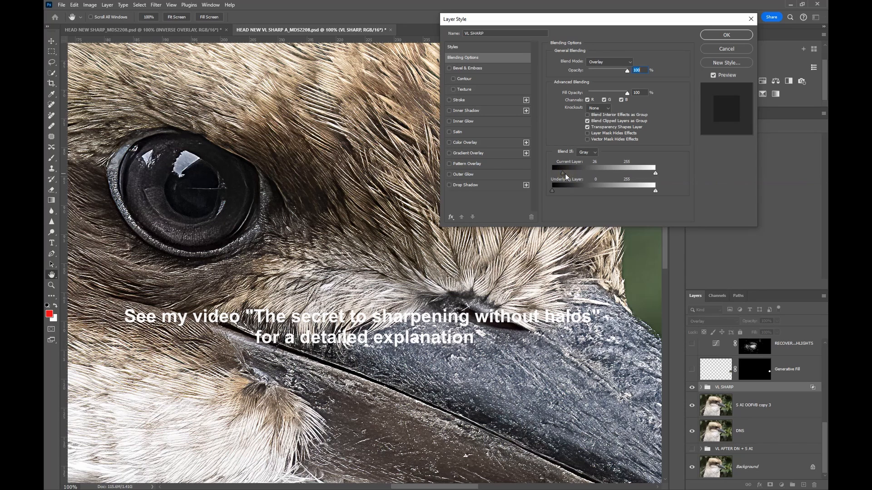
pyautogui.moveTo(565, 173); pyautogui.dragTo(579, 175)
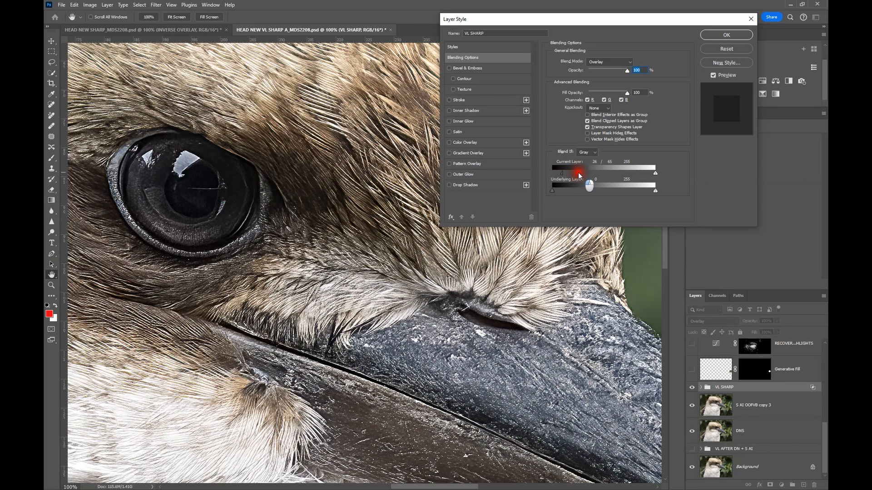
pyautogui.click(656, 174)
pyautogui.moveTo(656, 176); pyautogui.dragTo(638, 176)
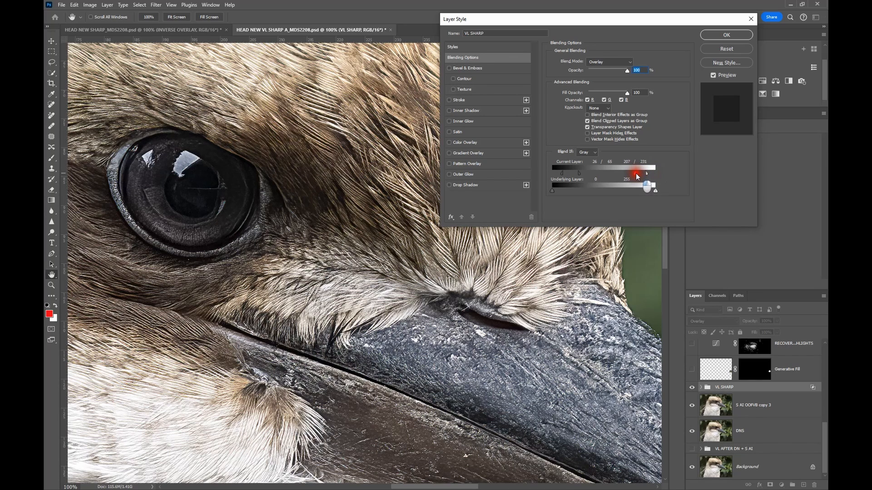
pyautogui.click(726, 35)
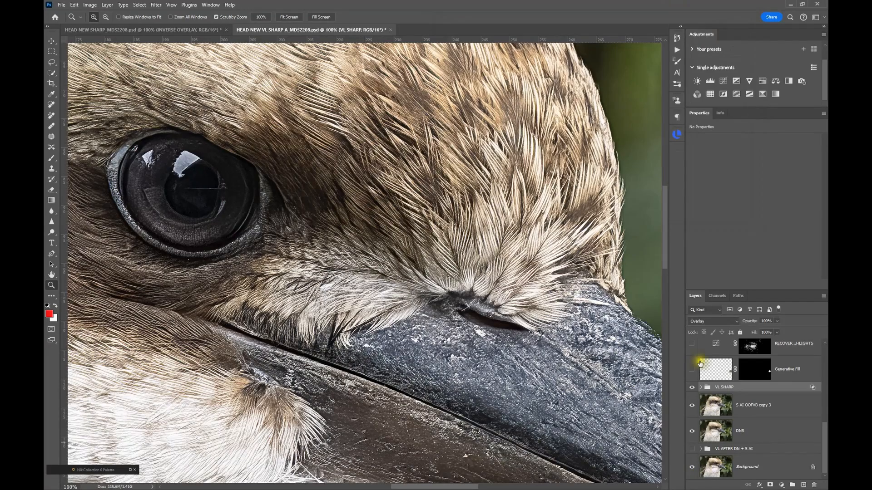
# Compare the head feathers with and without the VL SHARP group after the Blend If adjustment
pyautogui.click(692, 387)
pyautogui.click(692, 388)
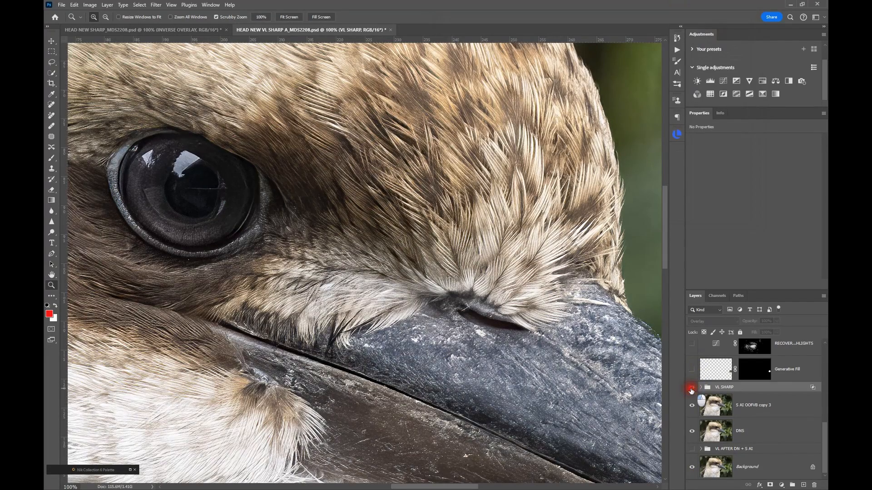
pyautogui.click(691, 388)
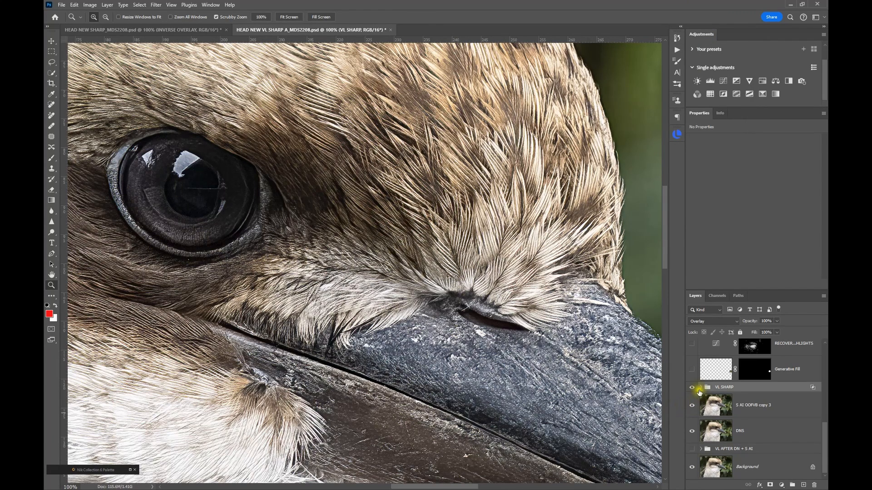
# Hide the VL SHARP group, S AI OOFVB copy 3 and DNS, and show them again one by one to compare each stage
pyautogui.click(691, 387)
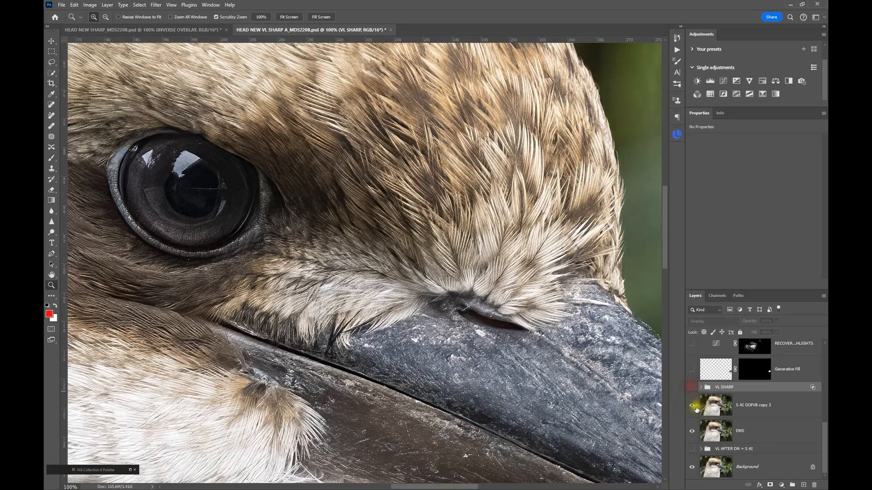
pyautogui.click(692, 406)
pyautogui.click(691, 431)
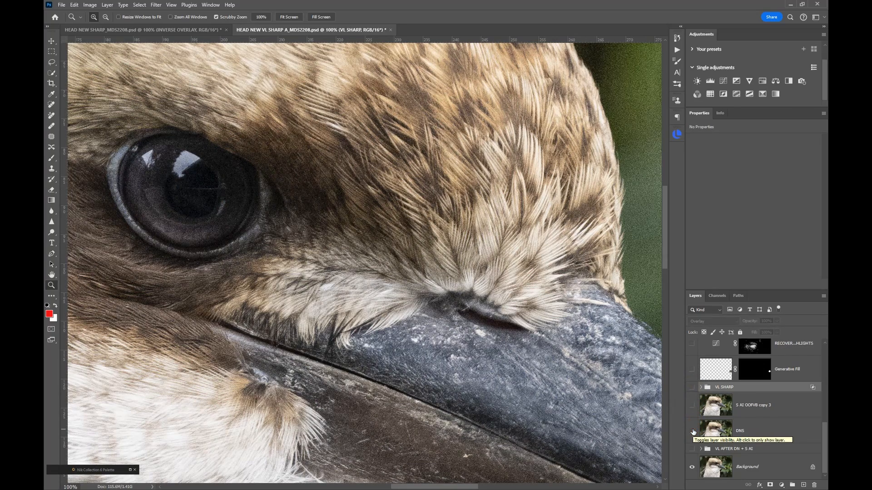
pyautogui.click(692, 432)
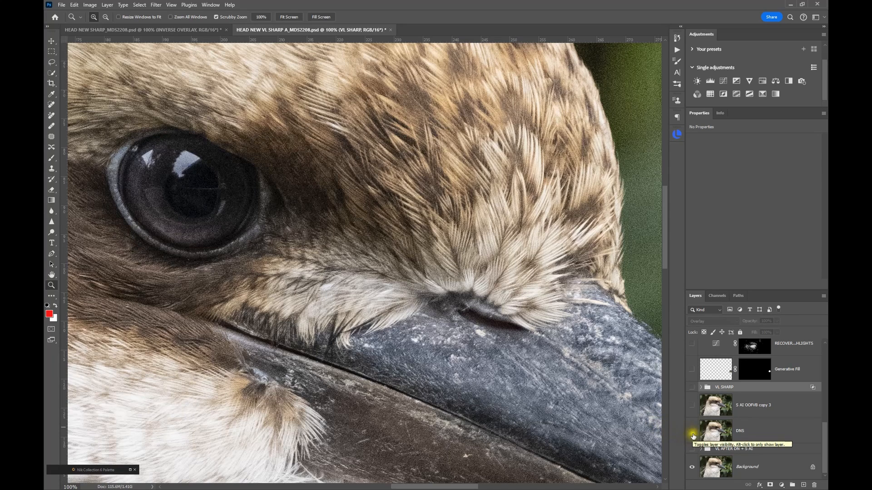
pyautogui.click(693, 432)
pyautogui.click(692, 431)
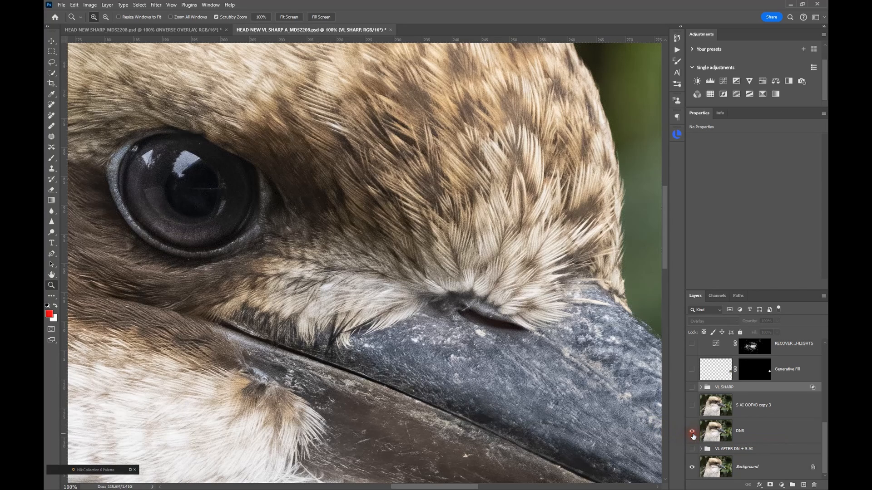
pyautogui.click(691, 405)
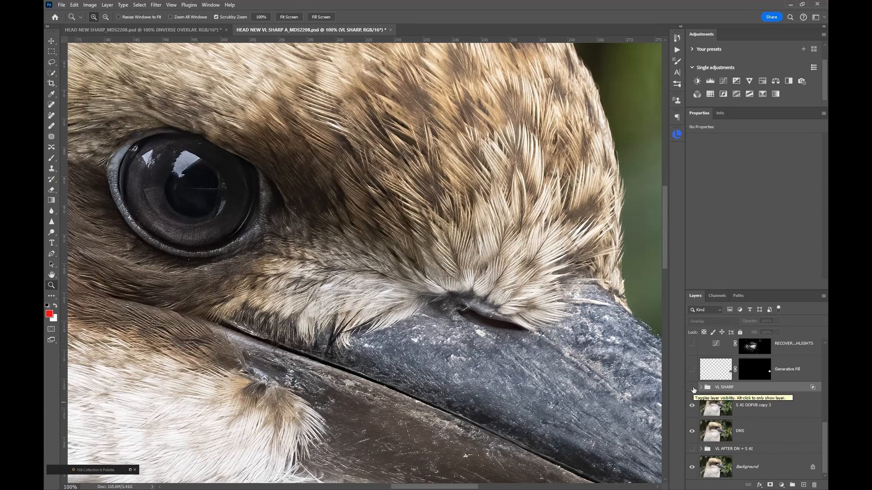
pyautogui.click(692, 387)
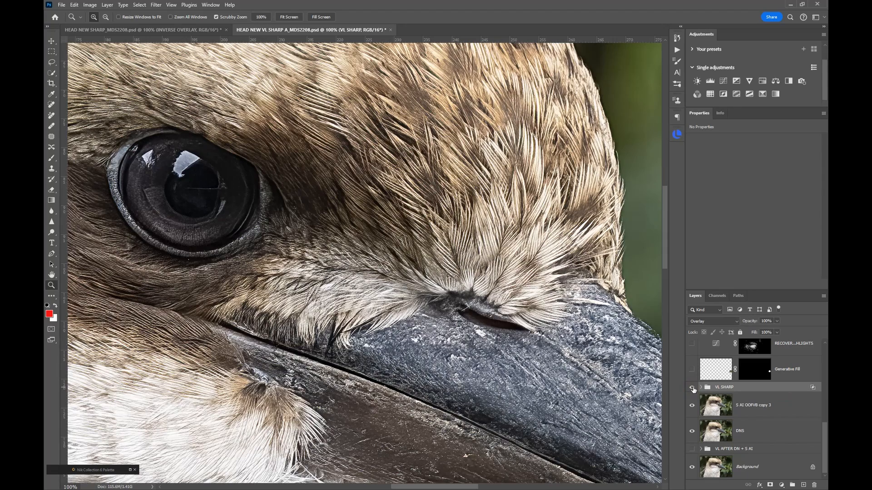
pyautogui.click(693, 387)
pyautogui.click(692, 387)
# Make the Generative Fill, highlight recovery and remaining adjustment layers above the VL SHARP group visible
pyautogui.click(692, 368)
pyautogui.click(691, 344)
pyautogui.scroll(5, 691, 343)
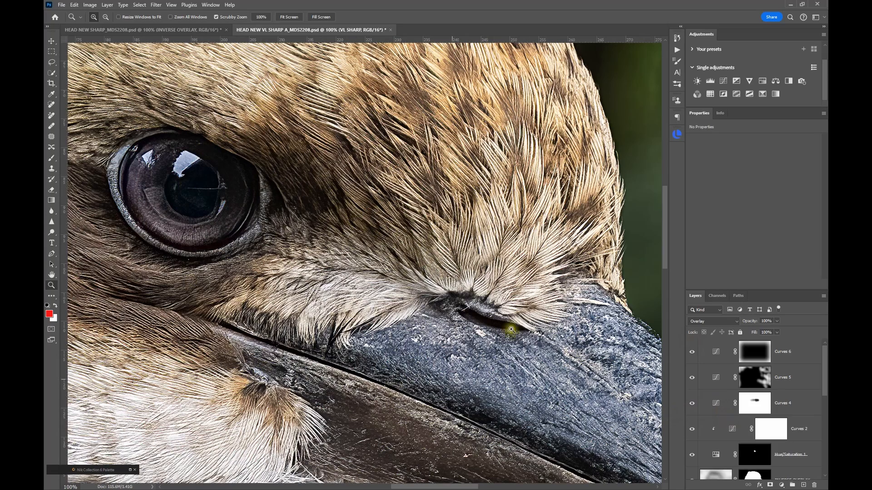
# Compare HEAD NEW SHARP_MDS2208.psd with HEAD NEW VL SHARP A_MDS2208.psd, first at 100% and again with both images fitted to the screen
pyautogui.click(156, 30)
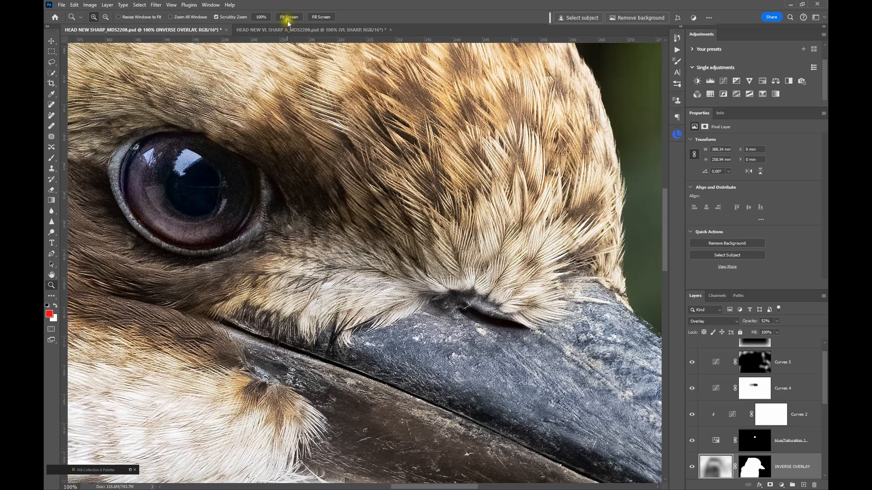
pyautogui.click(280, 30)
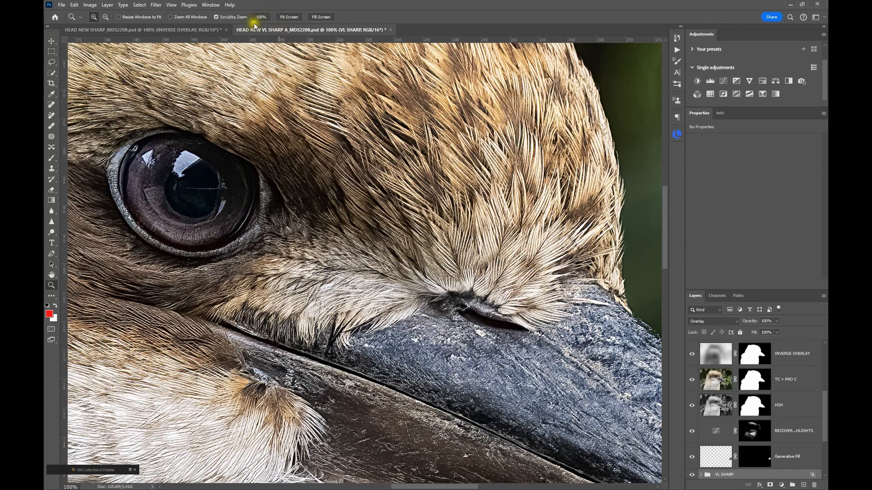
pyautogui.click(279, 17)
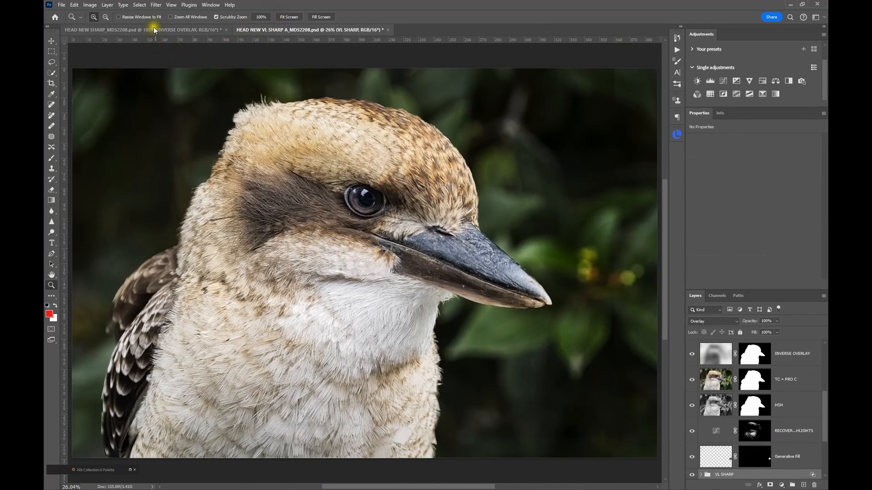
pyautogui.click(152, 29)
pyautogui.click(286, 17)
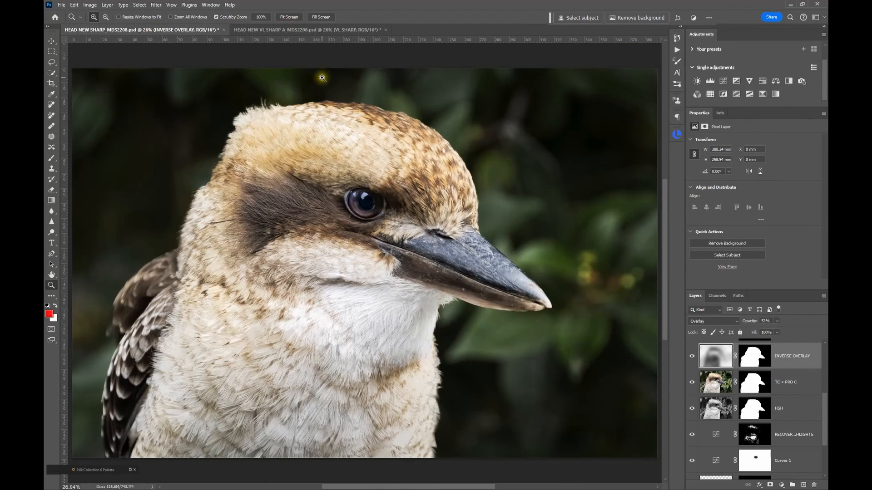
pyautogui.click(290, 30)
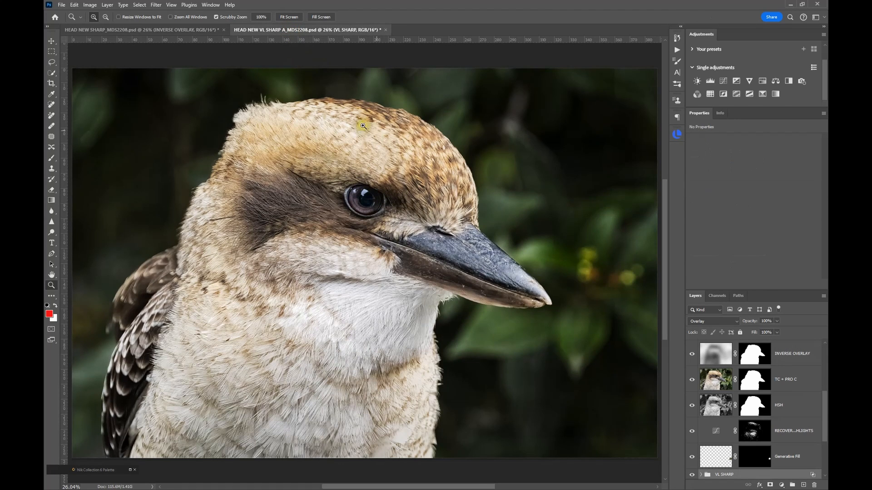
pyautogui.click(187, 30)
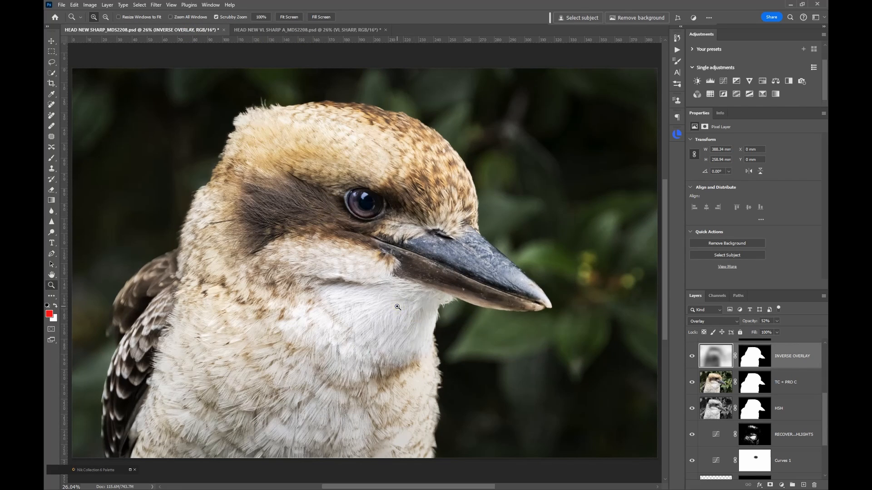
pyautogui.click(326, 30)
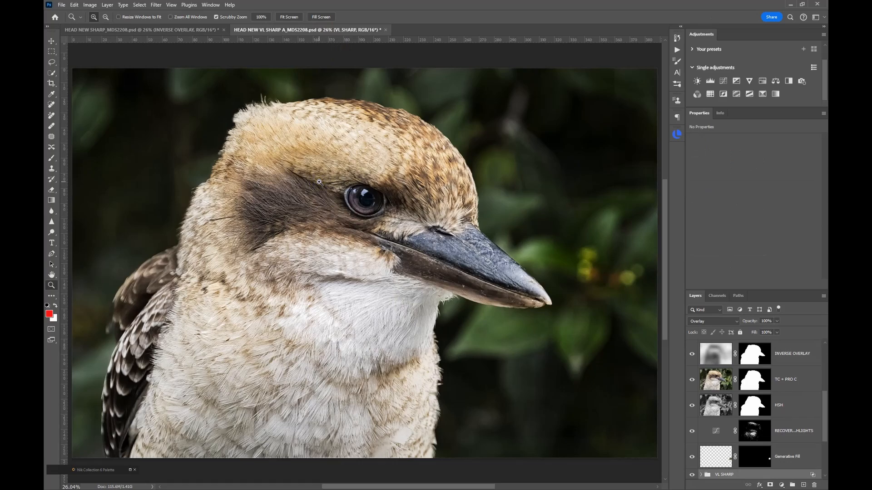
# Compare the dark cheek feathers beside the eye at 100% zoom in both portrait documents
pyautogui.click(294, 203)
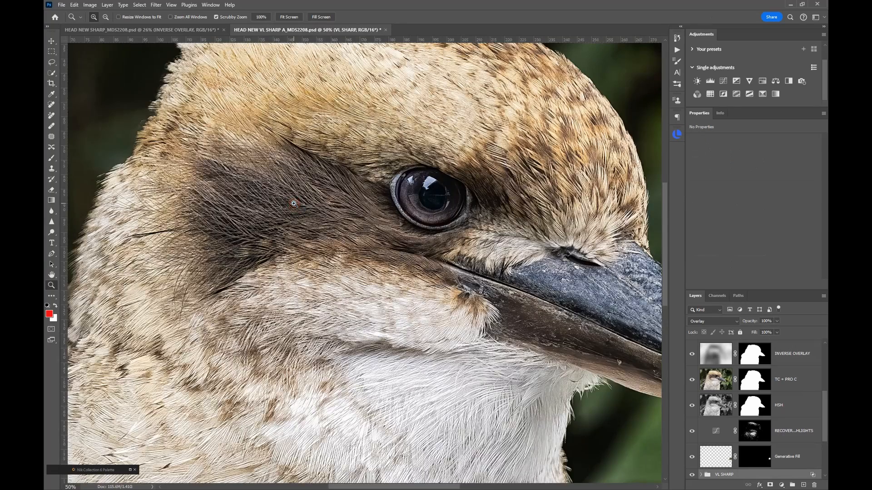
pyautogui.click(293, 204)
pyautogui.click(294, 203)
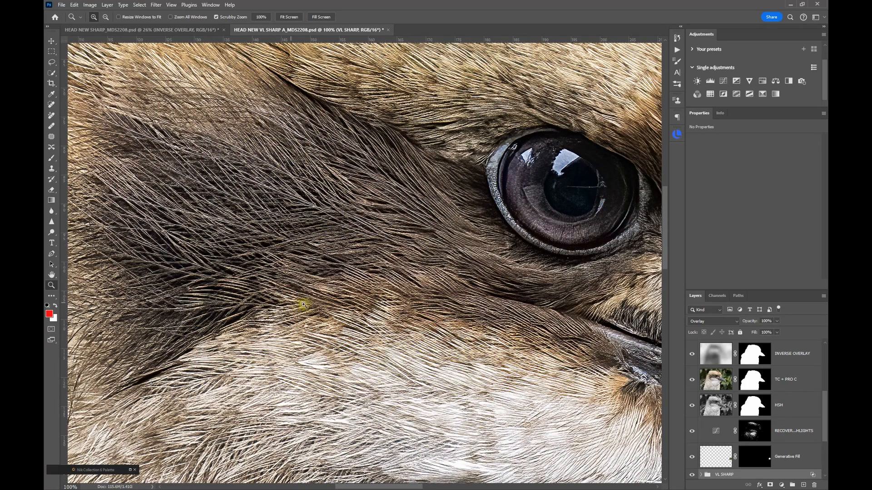
pyautogui.click(148, 30)
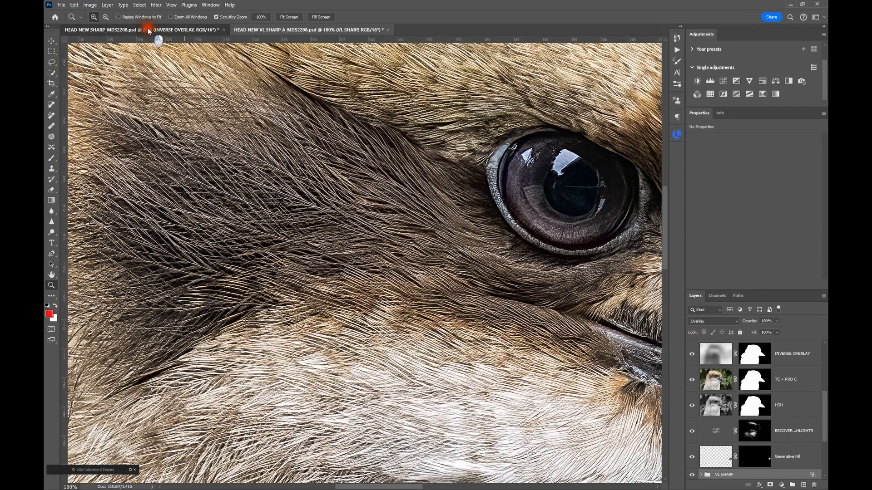
pyautogui.click(292, 205)
pyautogui.click(292, 206)
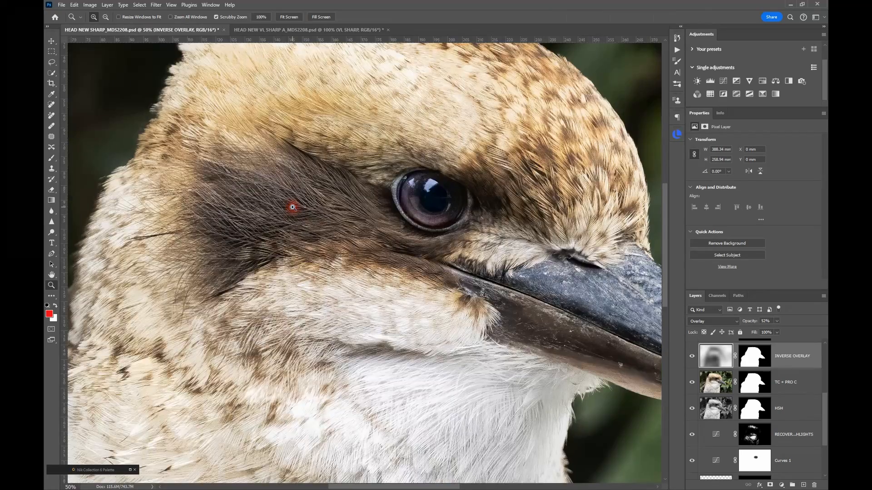
pyautogui.click(292, 207)
pyautogui.click(292, 207)
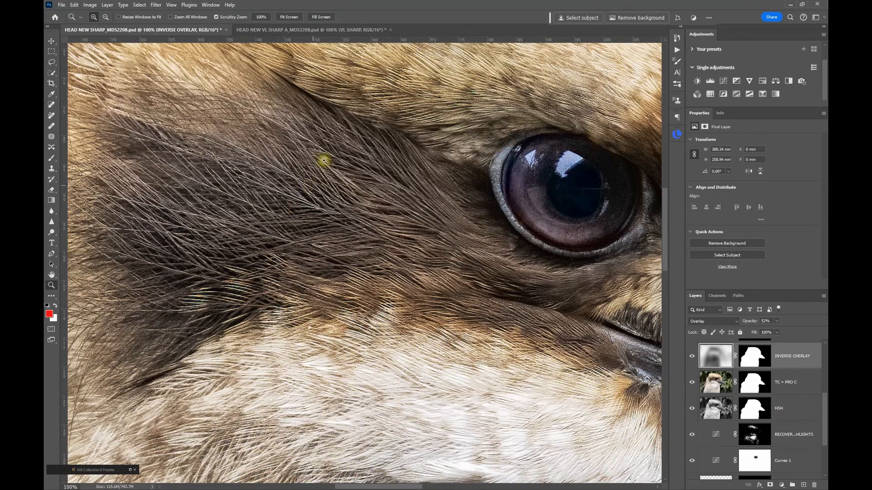
pyautogui.click(310, 30)
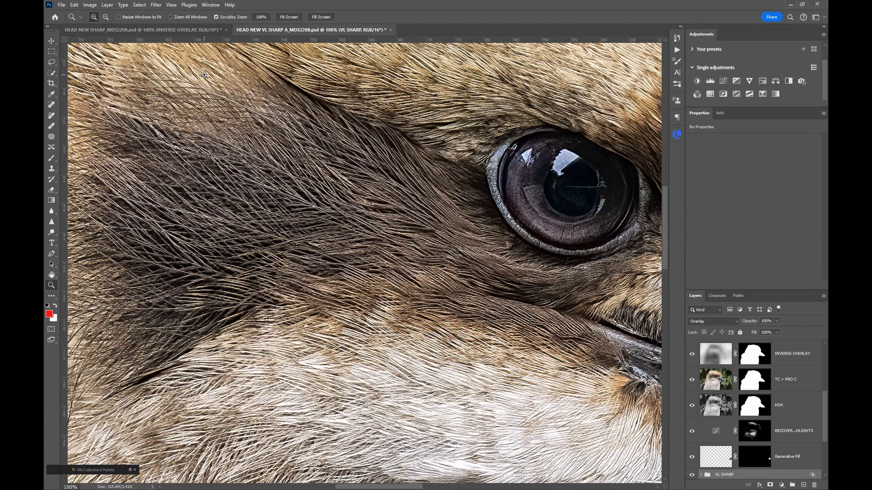
# Fit both portrait documents to the screen to compare the full images again
pyautogui.click(289, 17)
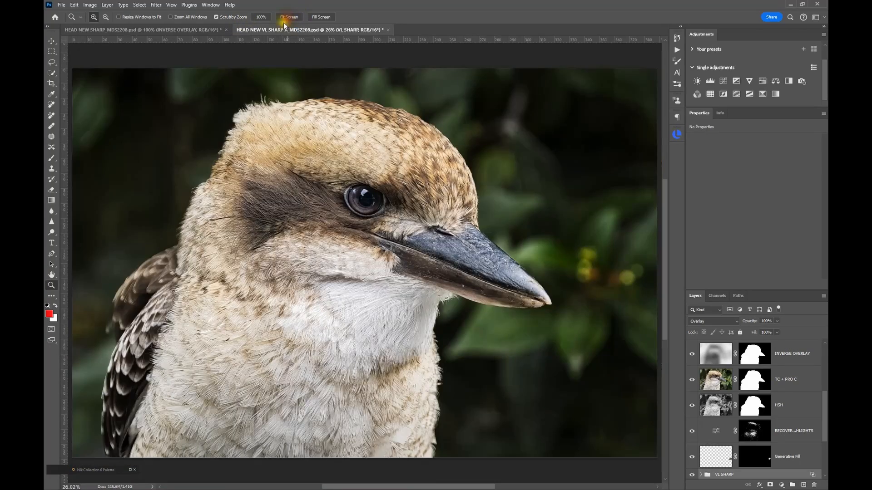
pyautogui.click(189, 30)
pyautogui.click(288, 17)
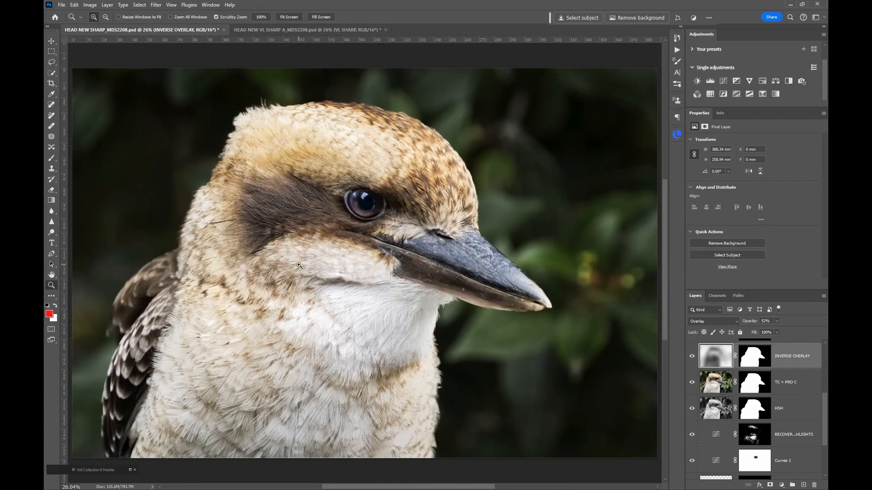